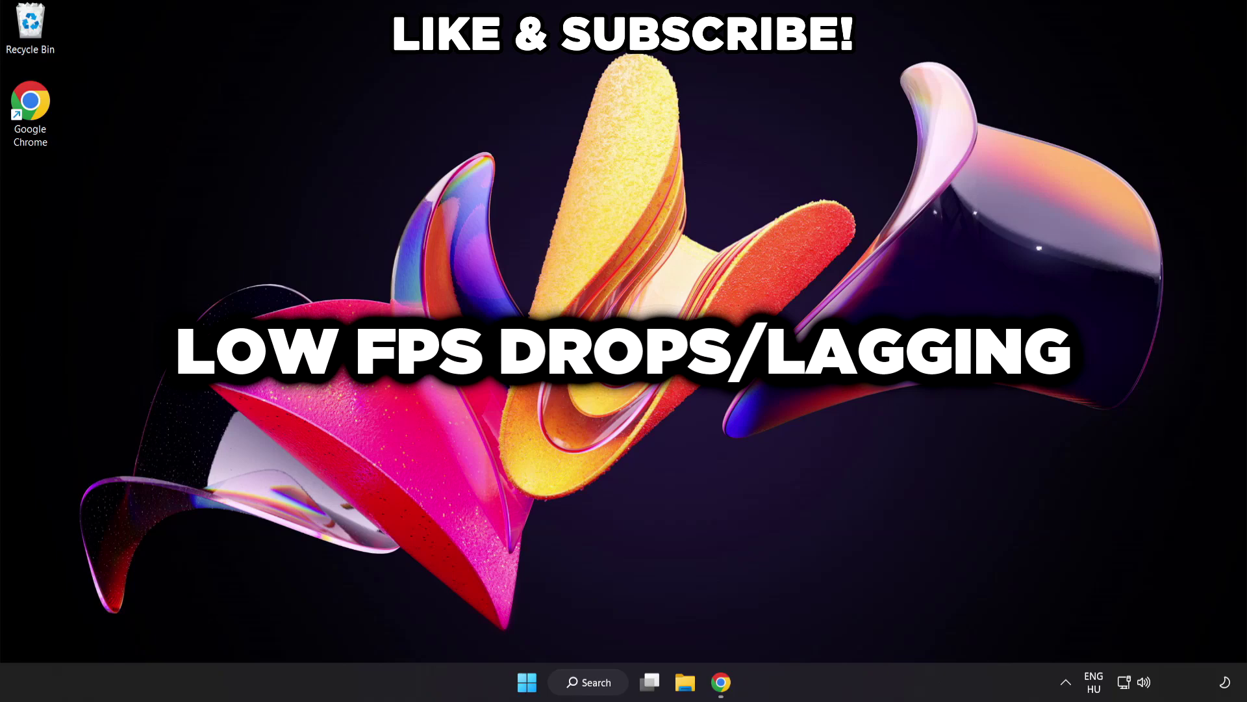
# Make High performance the active plan in Power Options and close the window
pyautogui.click(599, 684)
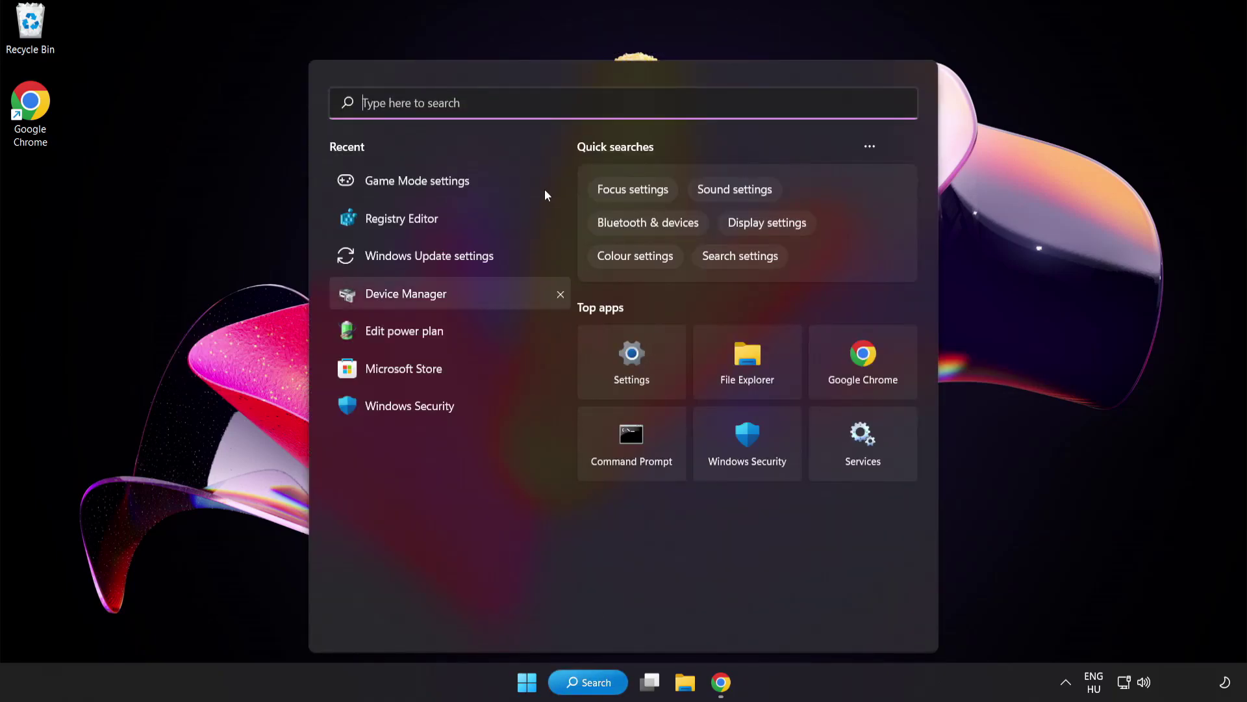
pyautogui.write('edit power')
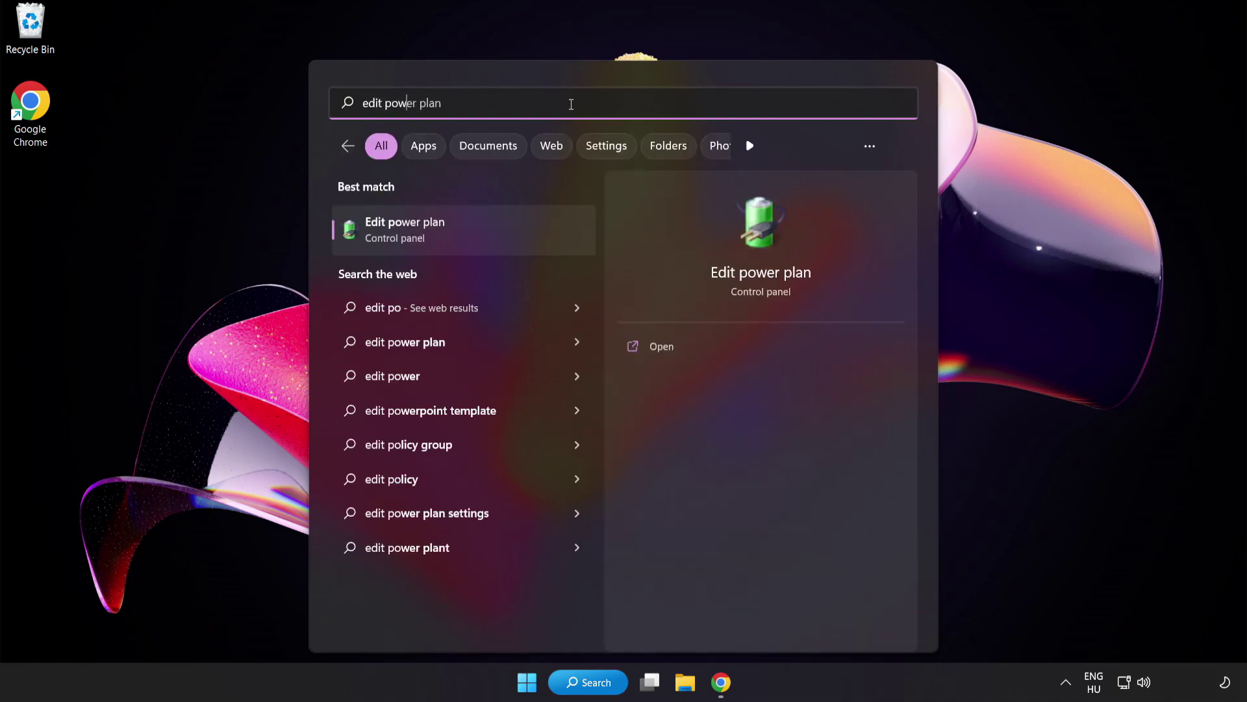
pyautogui.write(' plan')
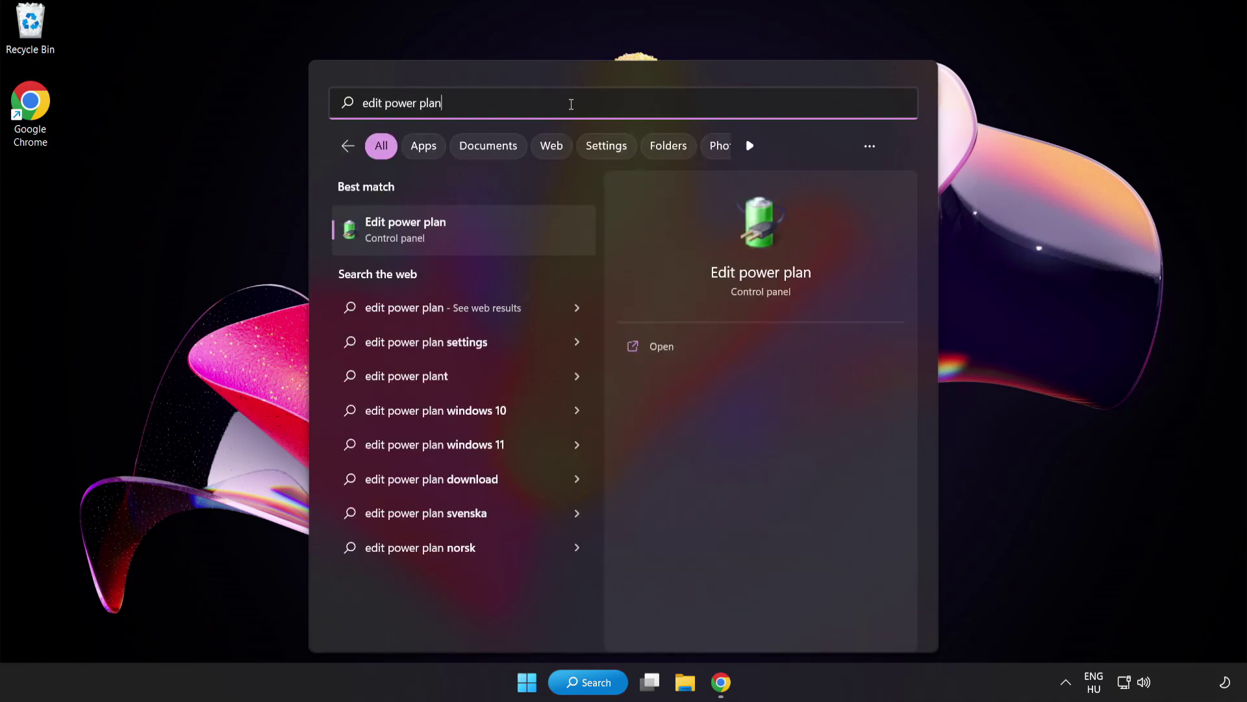
pyautogui.click(506, 239)
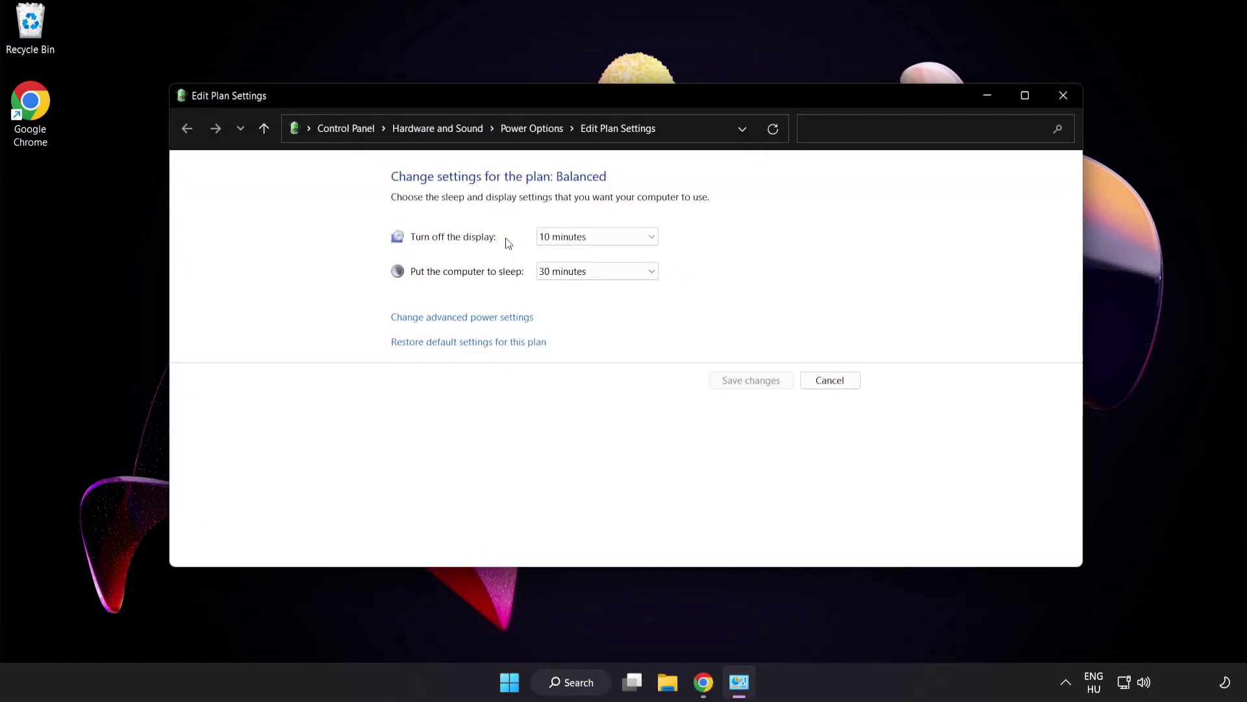
pyautogui.click(542, 129)
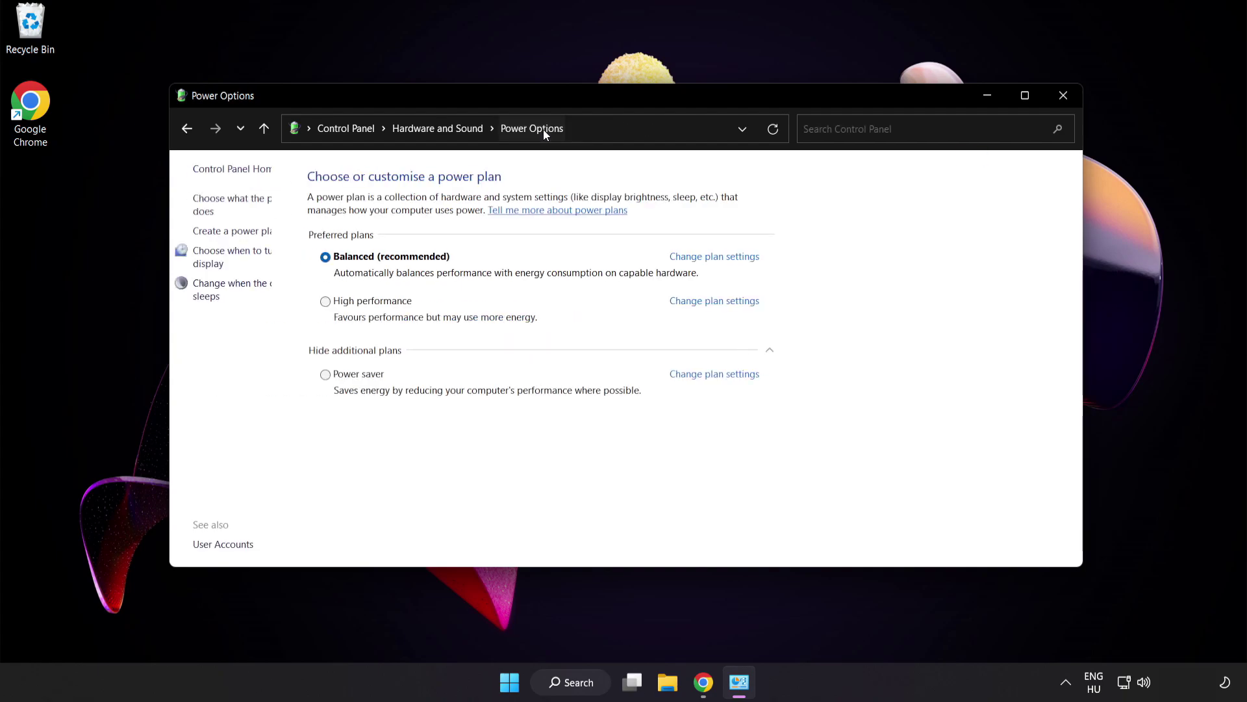
pyautogui.click(416, 308)
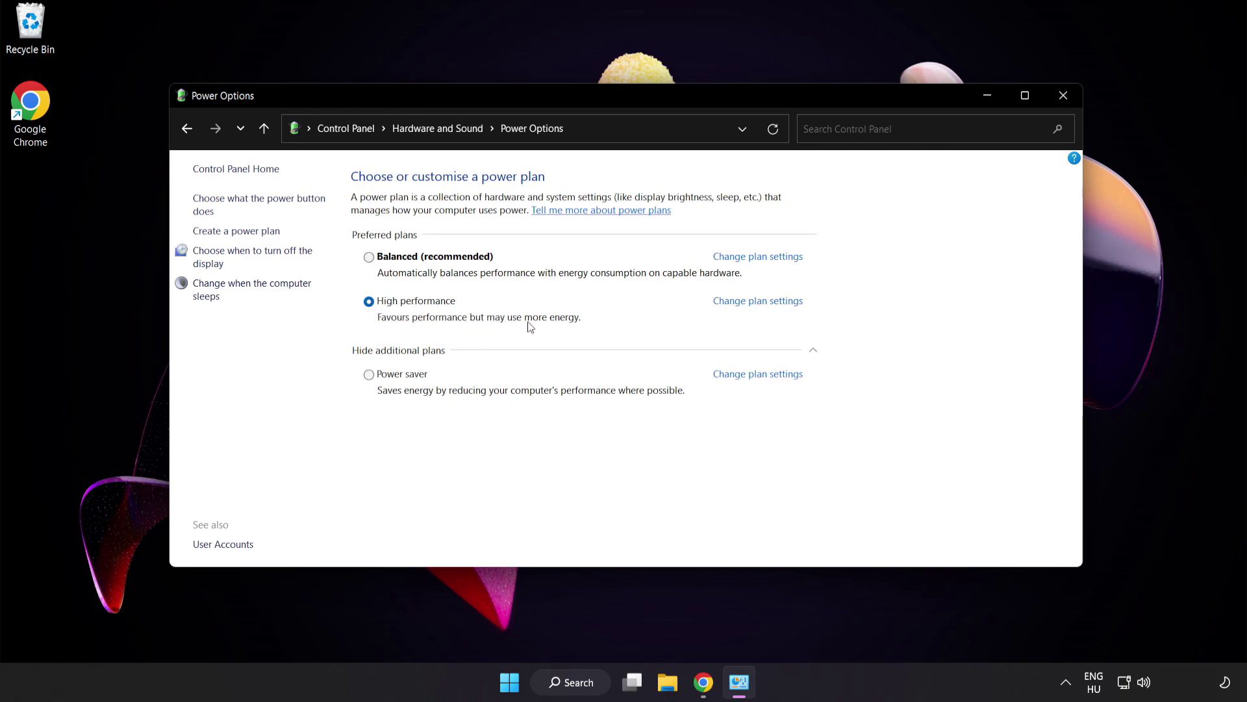
pyautogui.click(1062, 96)
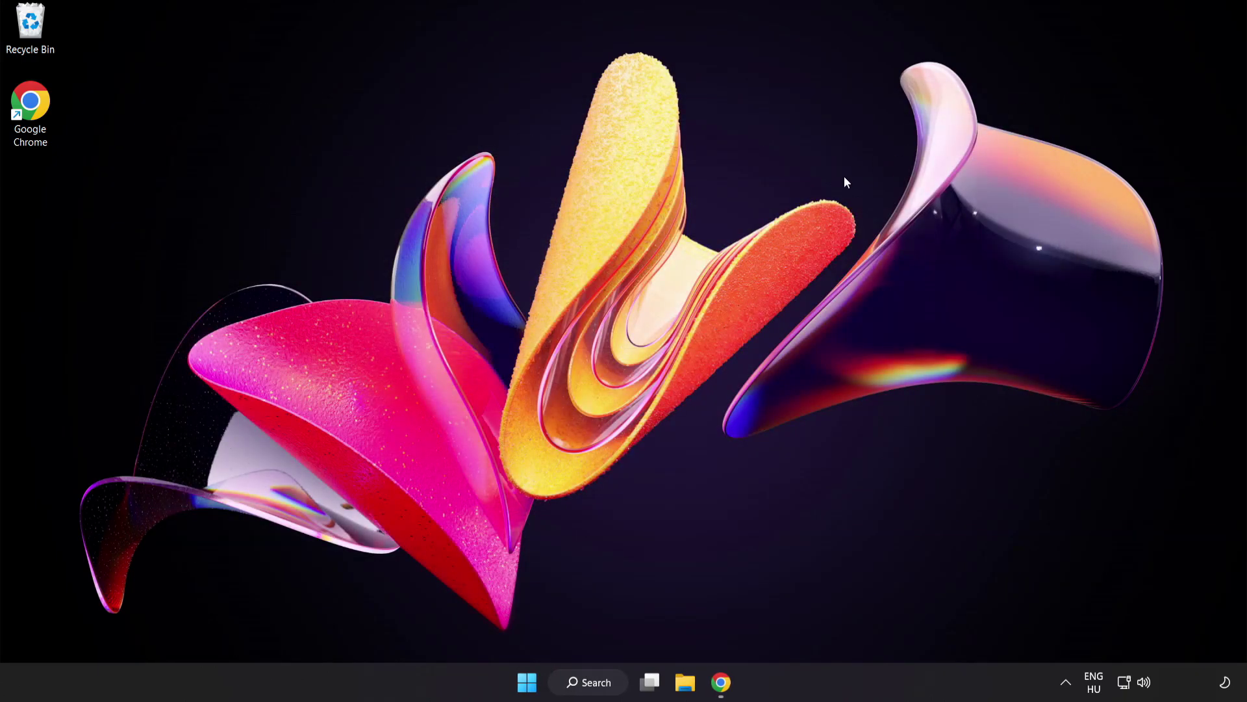
# Launch Device Manager, expand Display adapters and select the VMware SVGA 3D adapter
pyautogui.click(594, 680)
pyautogui.write('d')
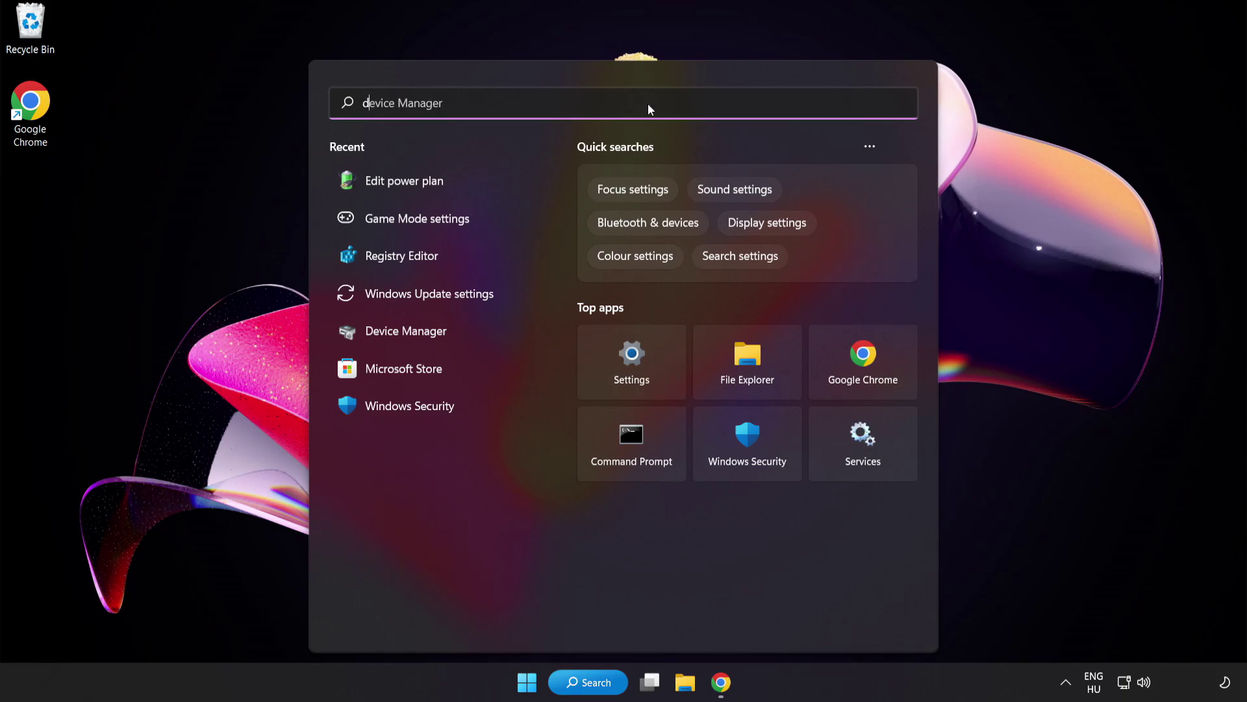
pyautogui.write('evice manager')
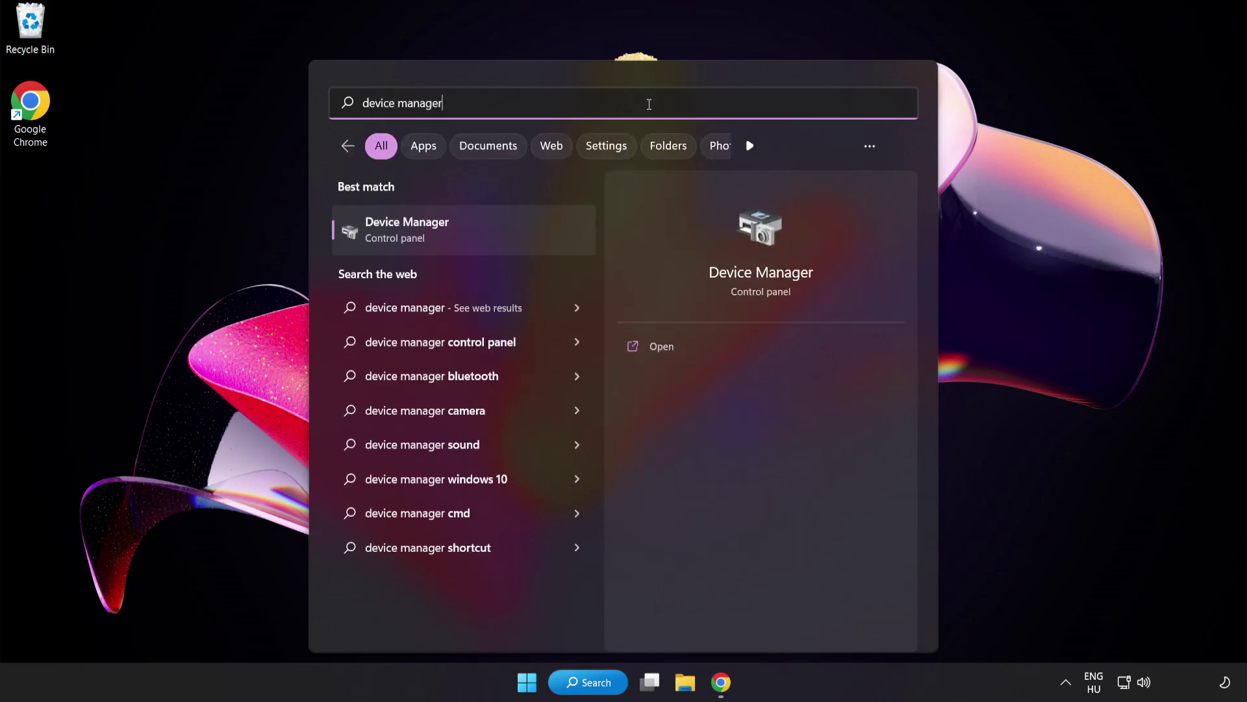
pyautogui.click(511, 239)
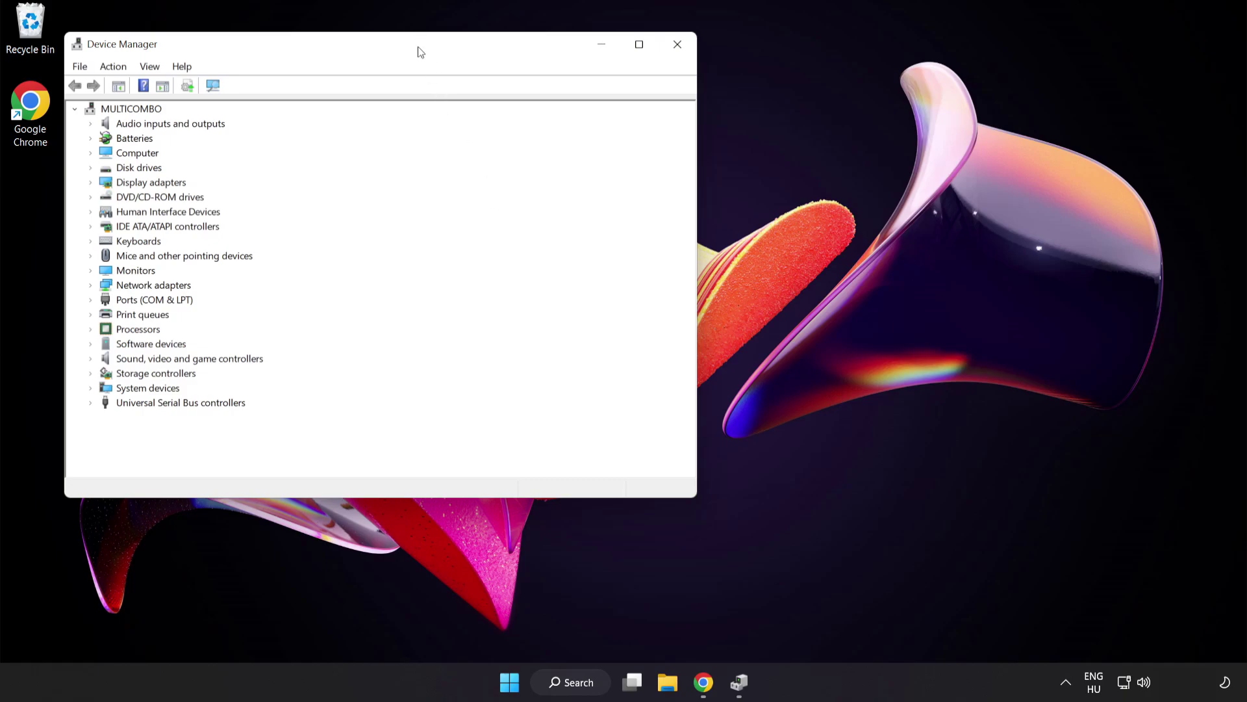
pyautogui.moveTo(421, 54); pyautogui.dragTo(631, 129)
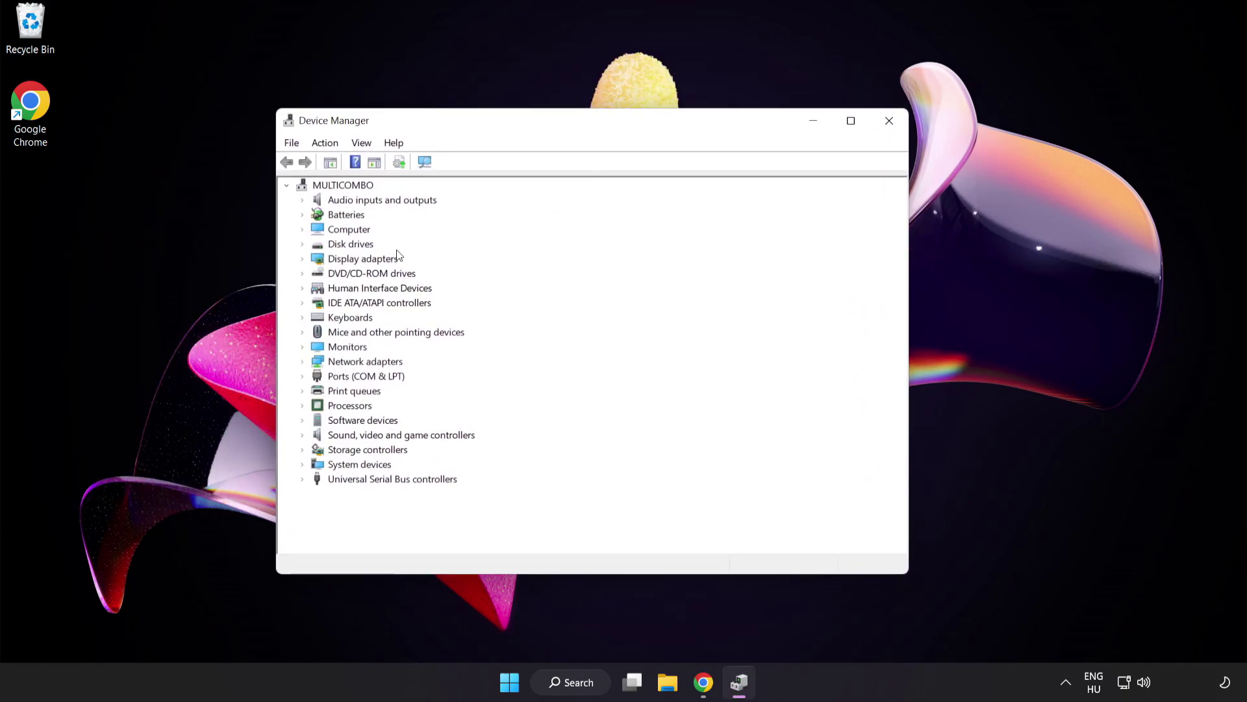
pyautogui.click(329, 261)
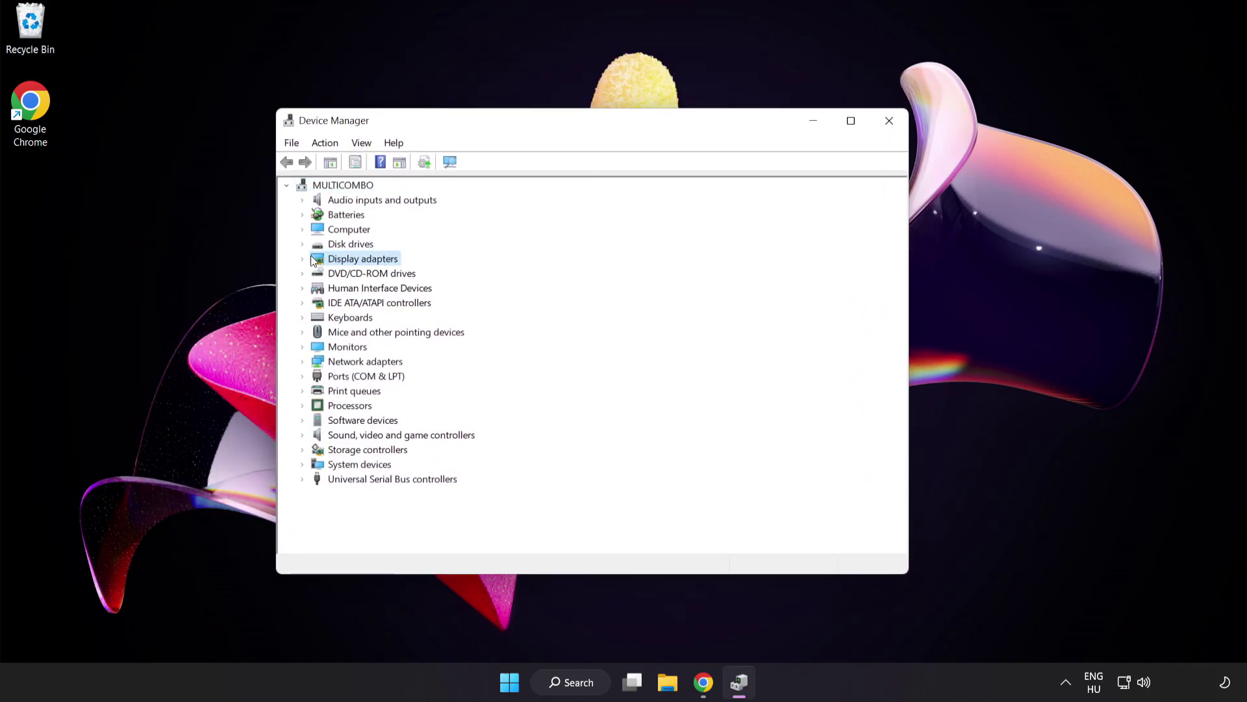
pyautogui.click(303, 261)
pyautogui.click(355, 275)
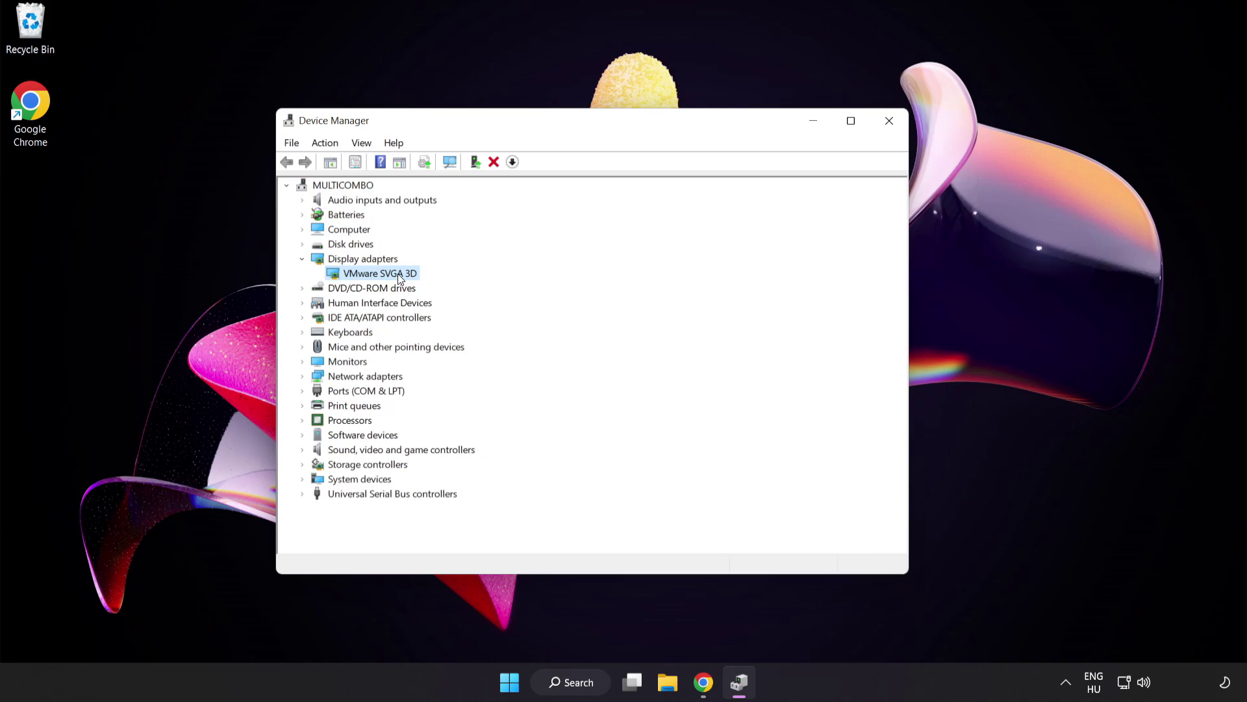
# Run an automatic driver search for VMware SVGA 3D, confirm best driver installed, close Device Manager
pyautogui.rightClick(397, 273)
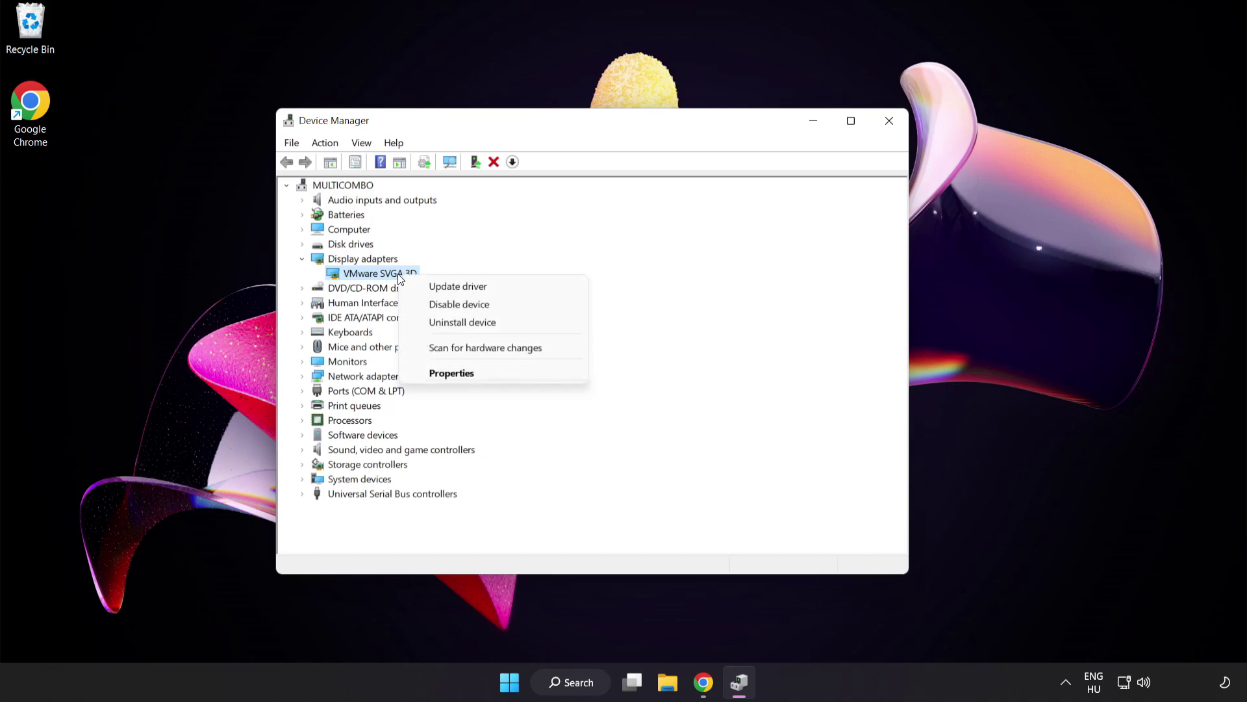
pyautogui.click(489, 287)
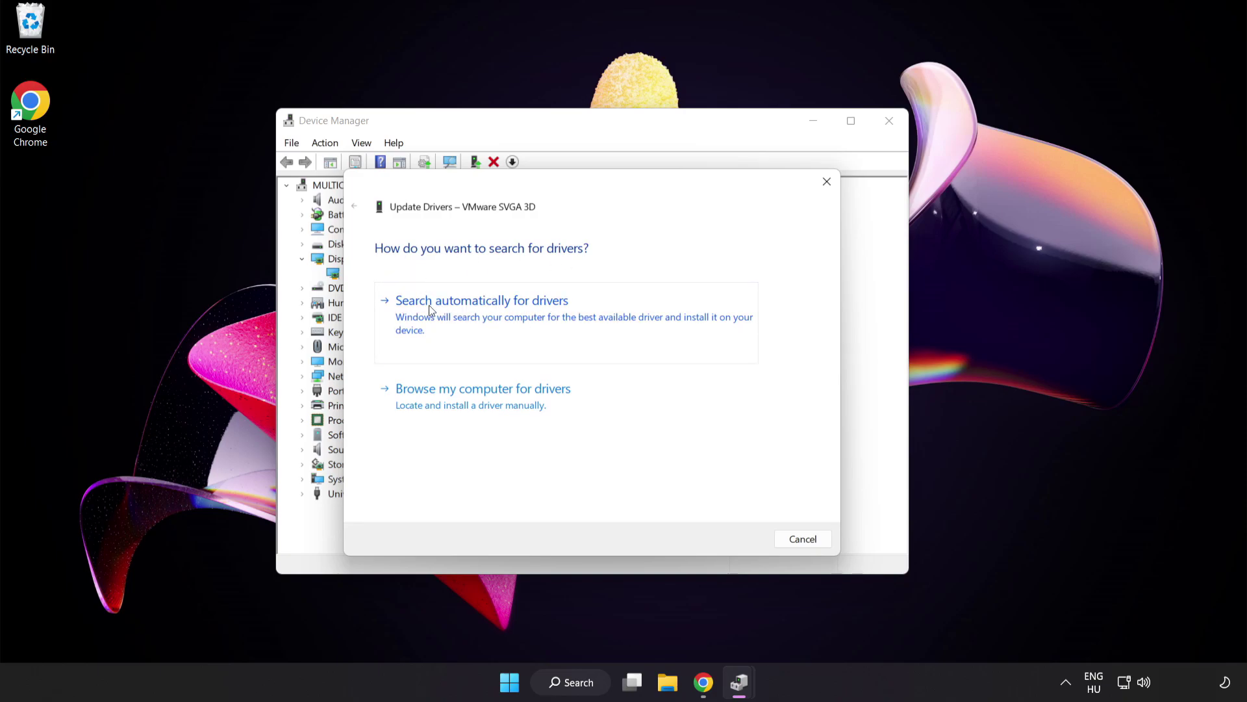
pyautogui.click(514, 310)
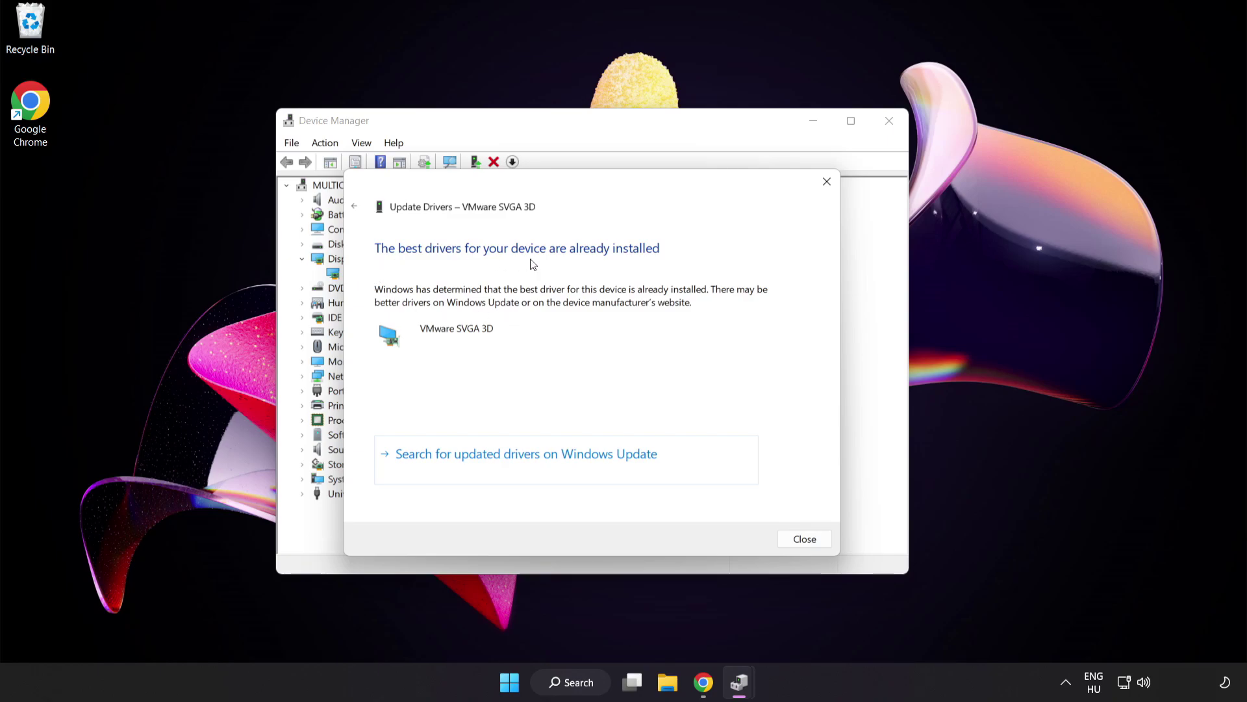
pyautogui.click(803, 540)
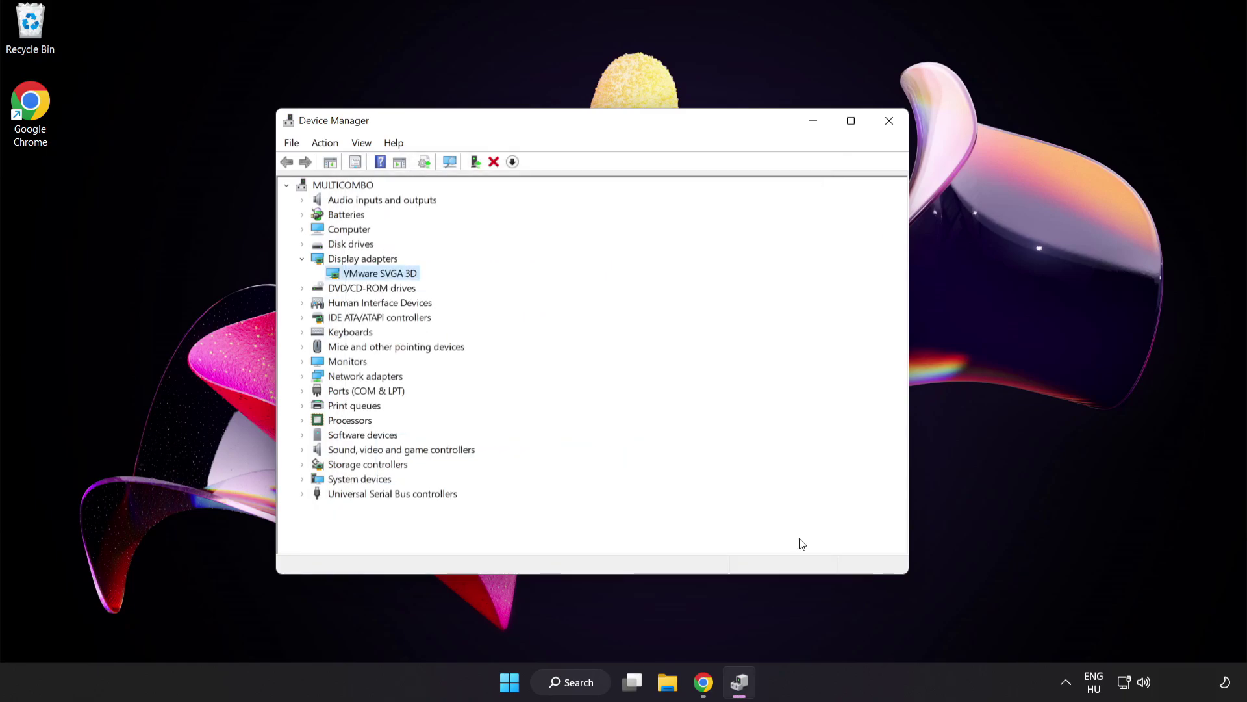
pyautogui.click(886, 125)
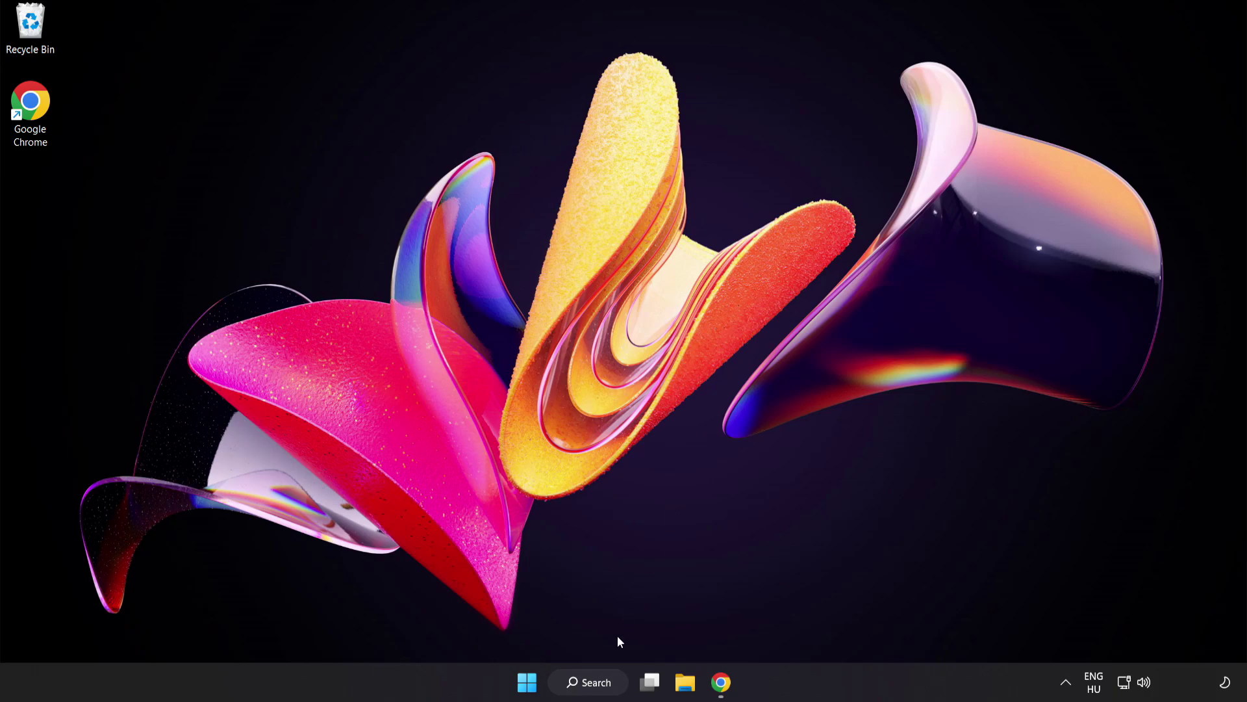
pyautogui.click(597, 683)
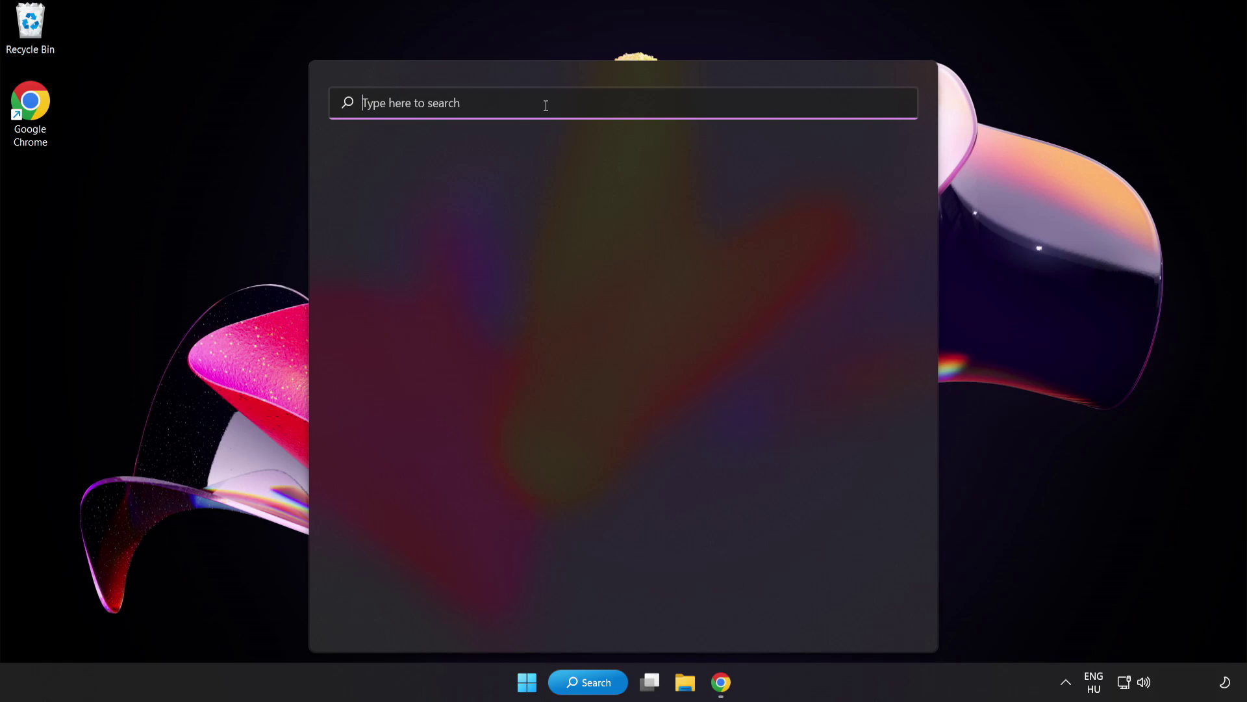
pyautogui.write('game mode settings')
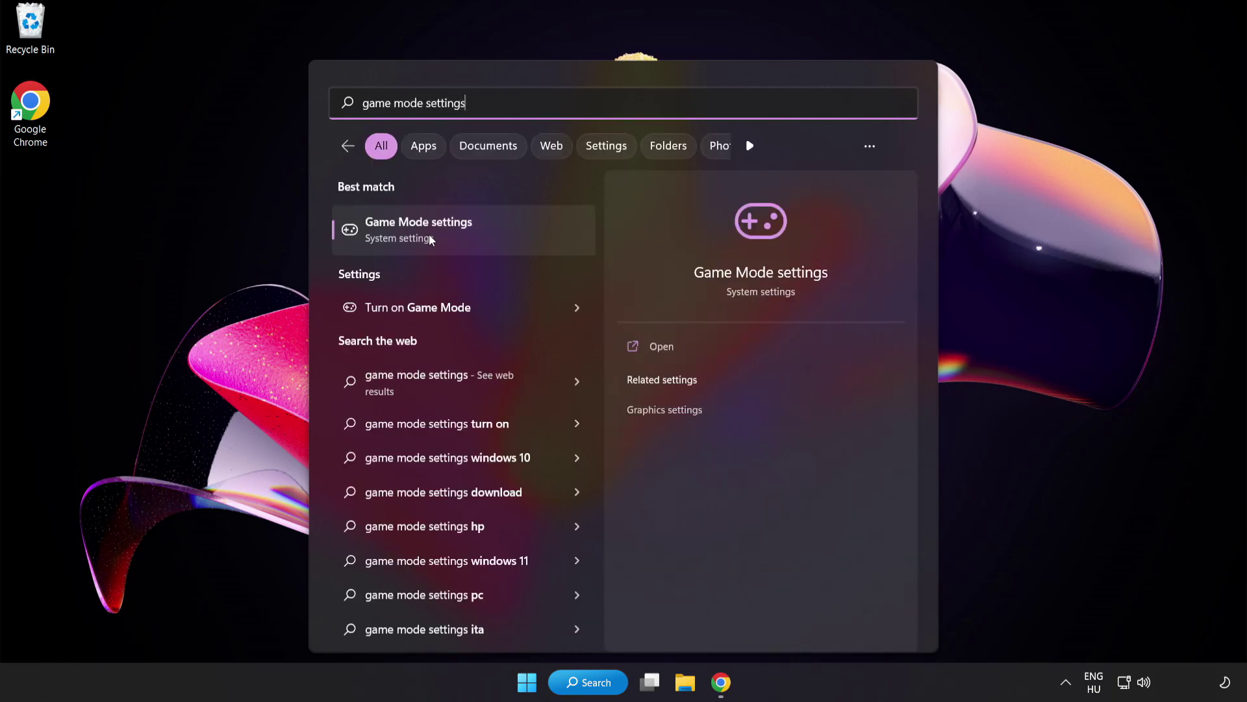
pyautogui.click(455, 236)
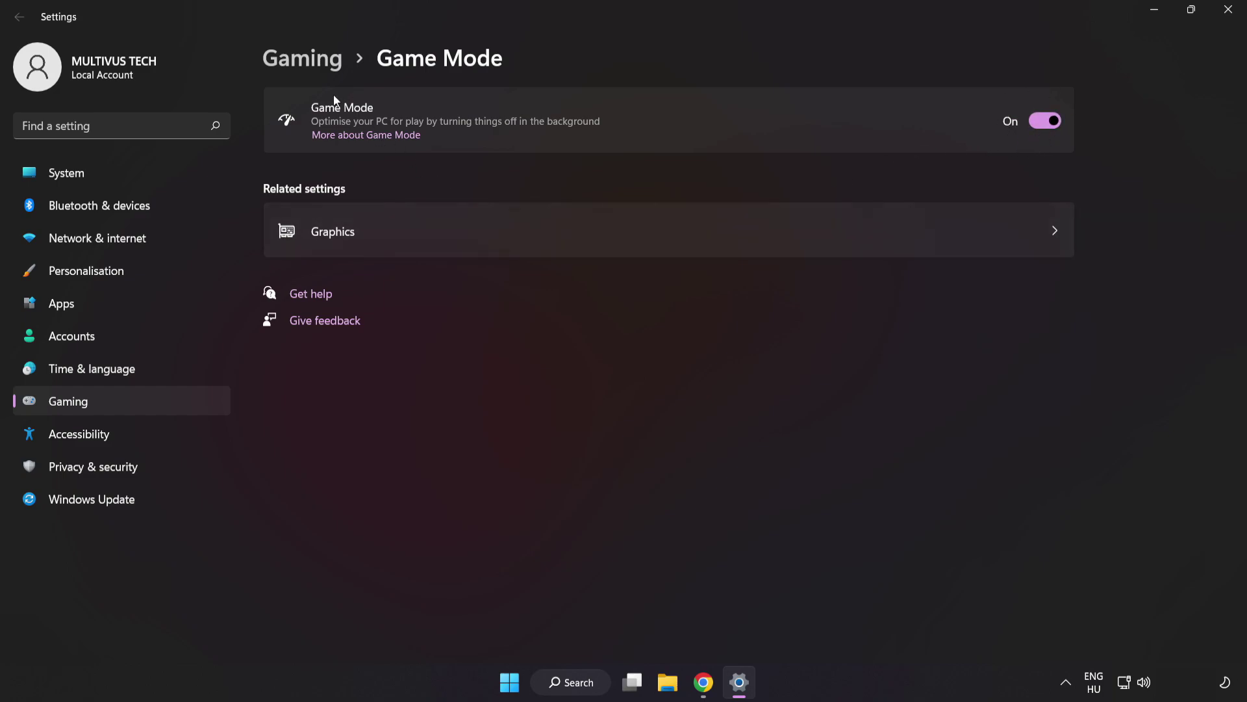
pyautogui.click(308, 64)
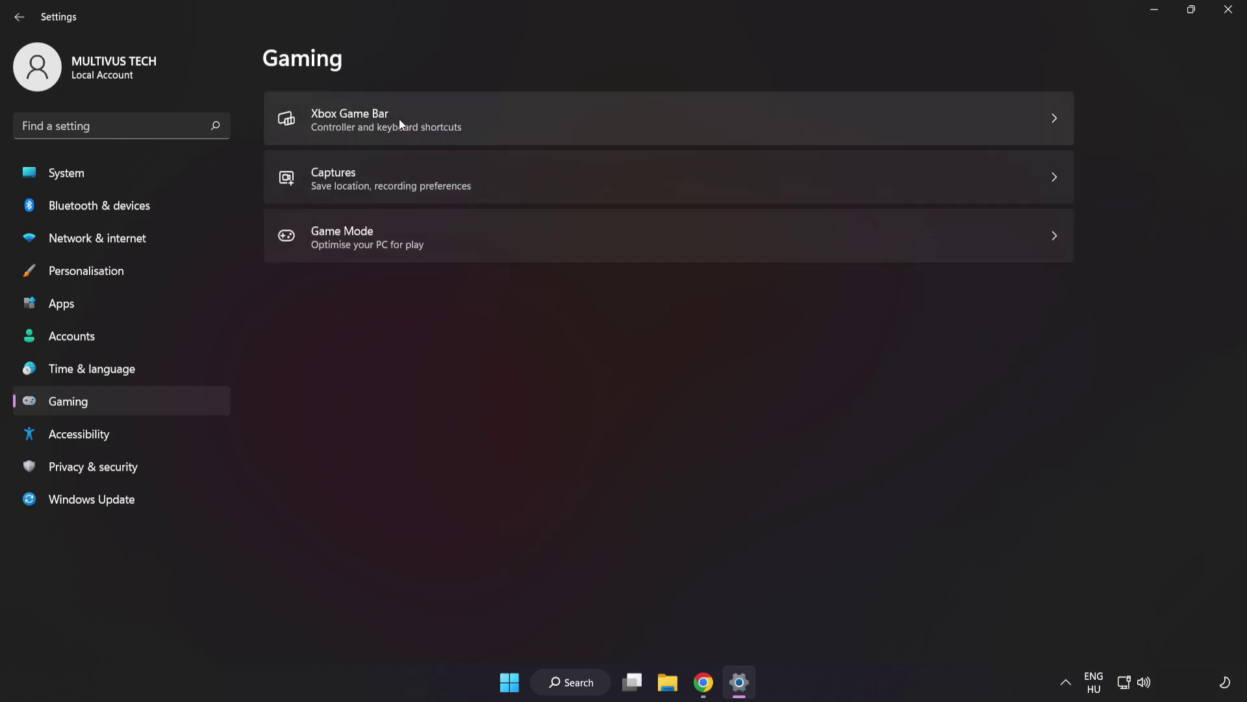
pyautogui.click(899, 110)
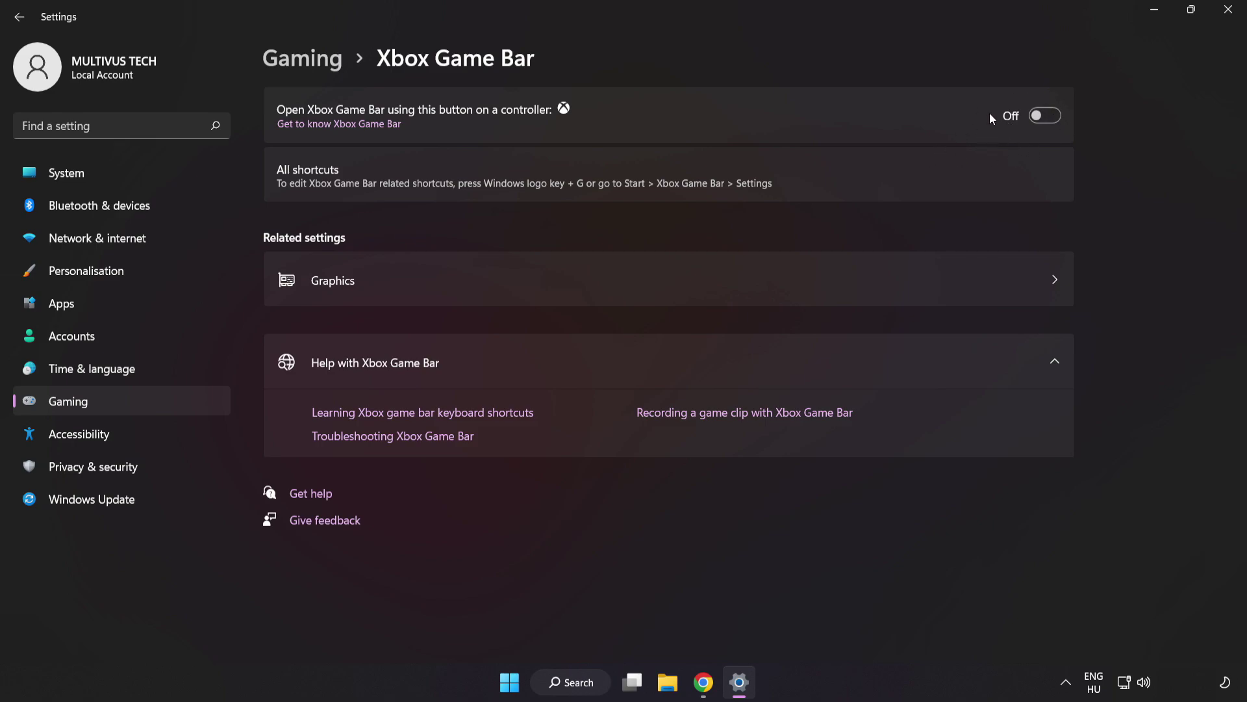
pyautogui.click(1230, 18)
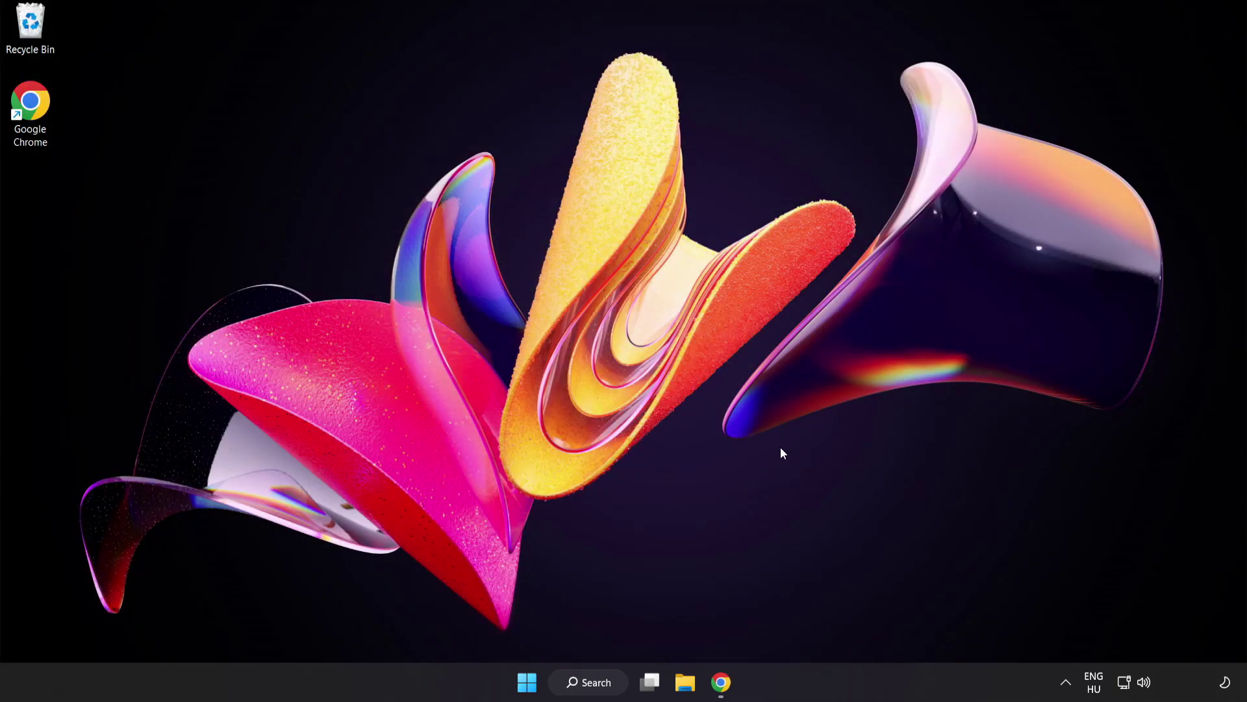
# Launch Task Manager from the Start quick-link menu and end the Google Chrome process
pyautogui.rightClick(524, 687)
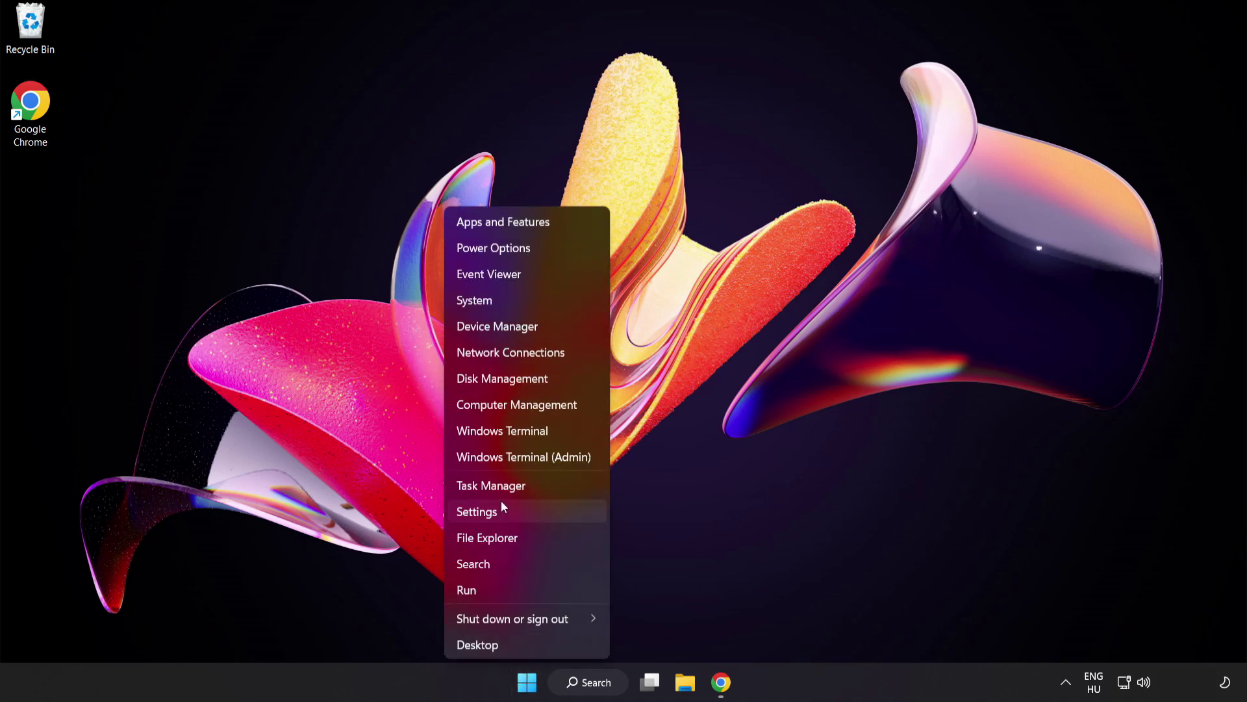
pyautogui.click(536, 490)
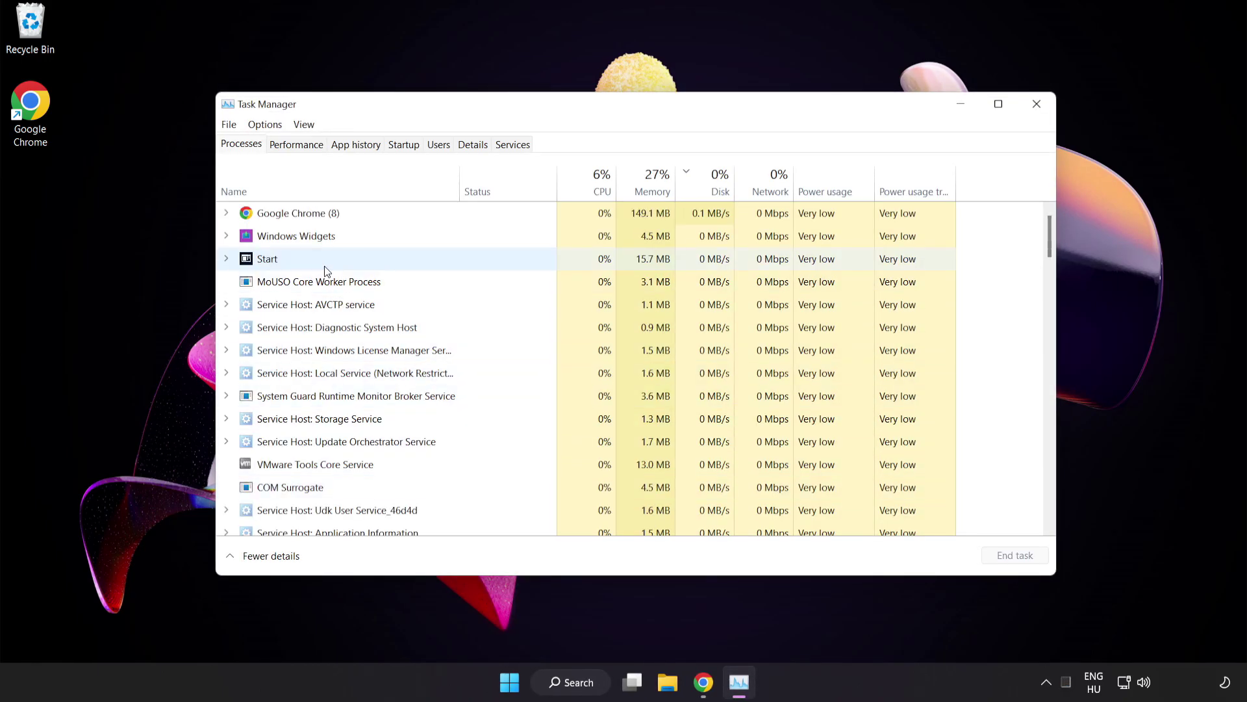
pyautogui.click(319, 213)
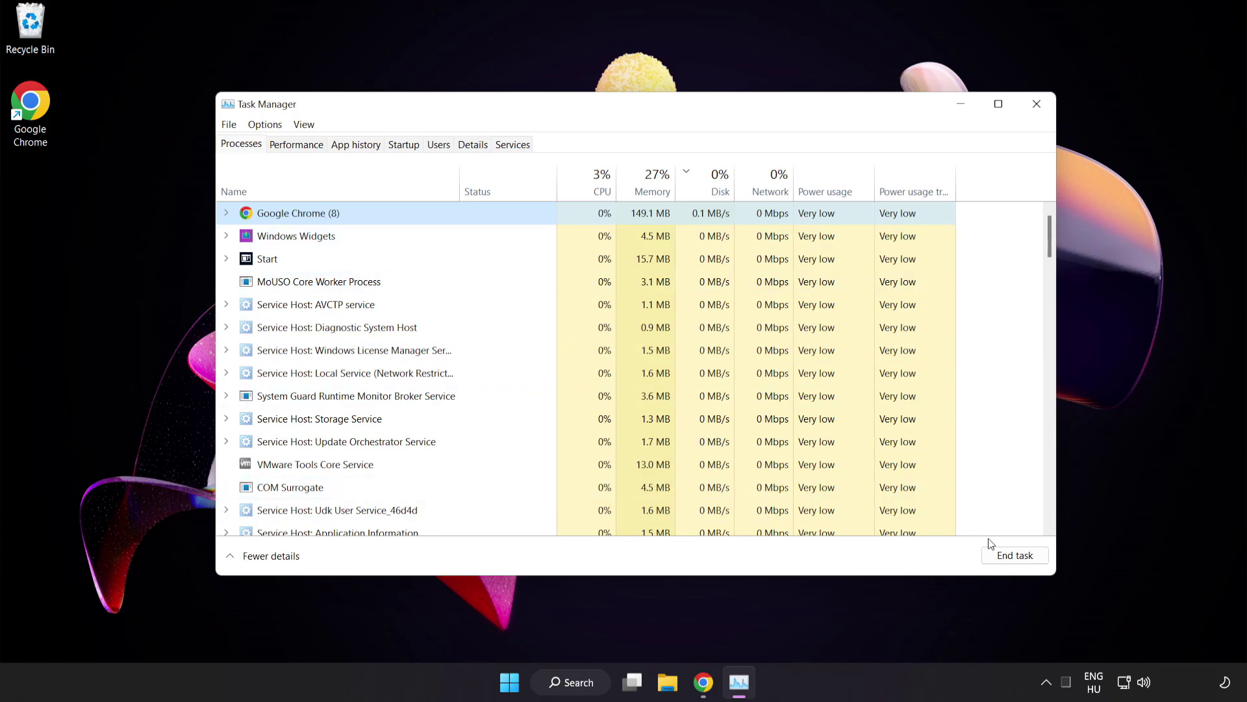
pyautogui.click(1010, 557)
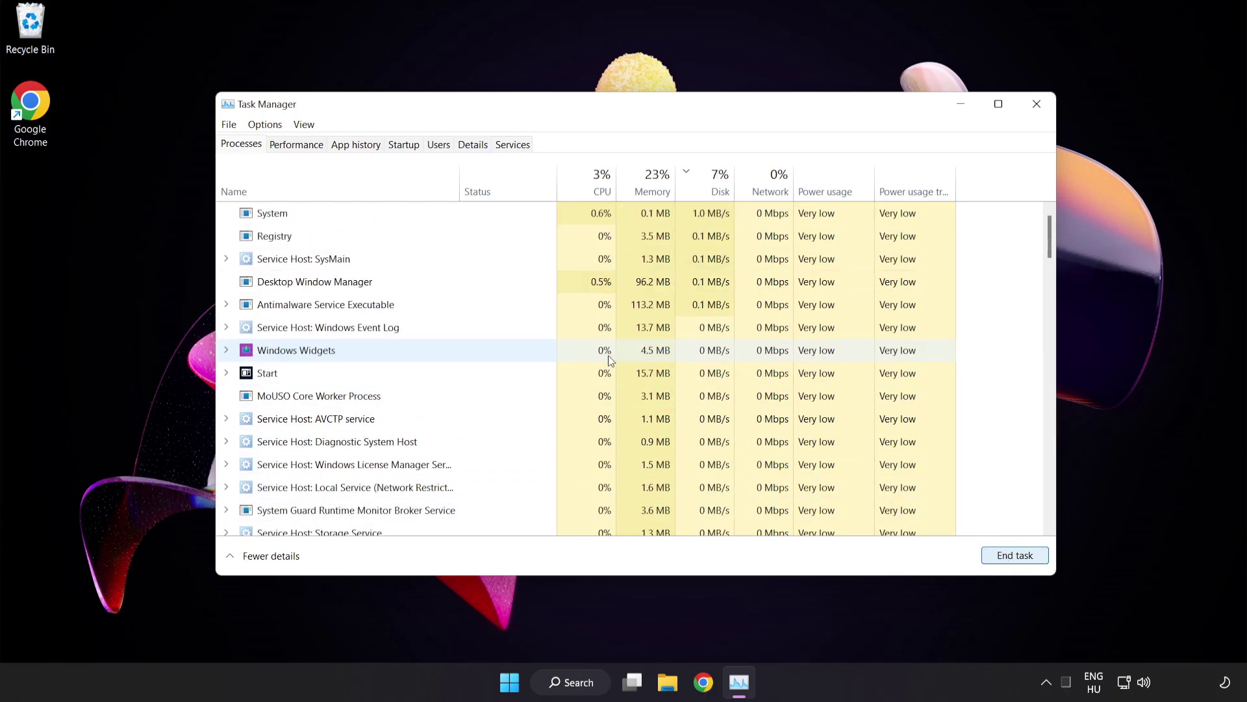
pyautogui.moveTo(1050, 245)
pyautogui.mouseDown()
pyautogui.moveTo(1043, 436)
pyautogui.moveTo(1039, 200)
pyautogui.mouseUp()
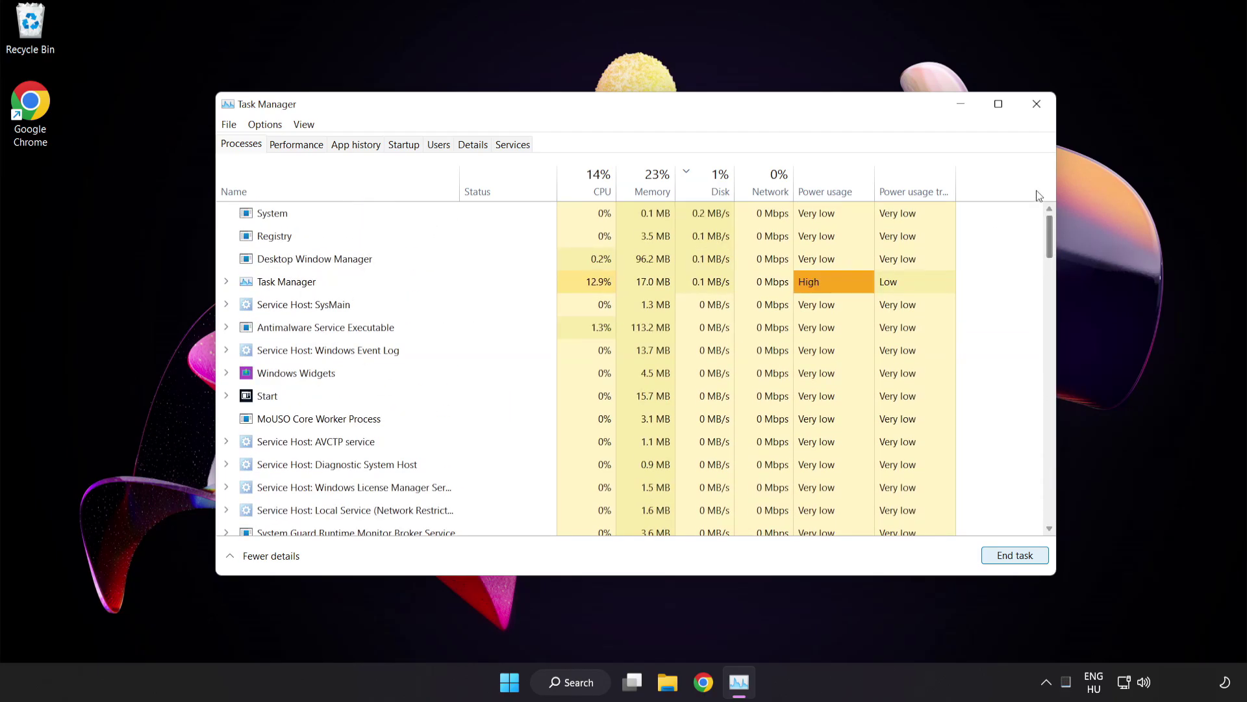
# Disable Cortana, Phone Link and Terminal as startup apps, then close Task Manager
pyautogui.click(407, 145)
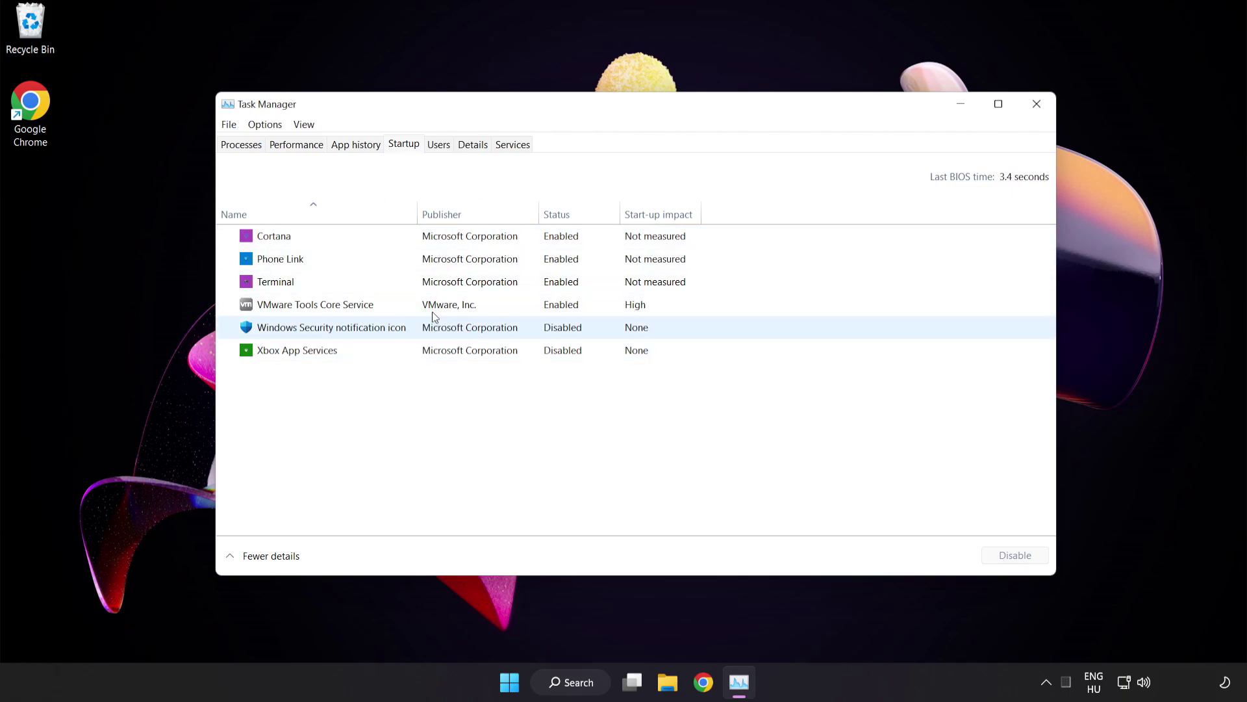
pyautogui.click(440, 245)
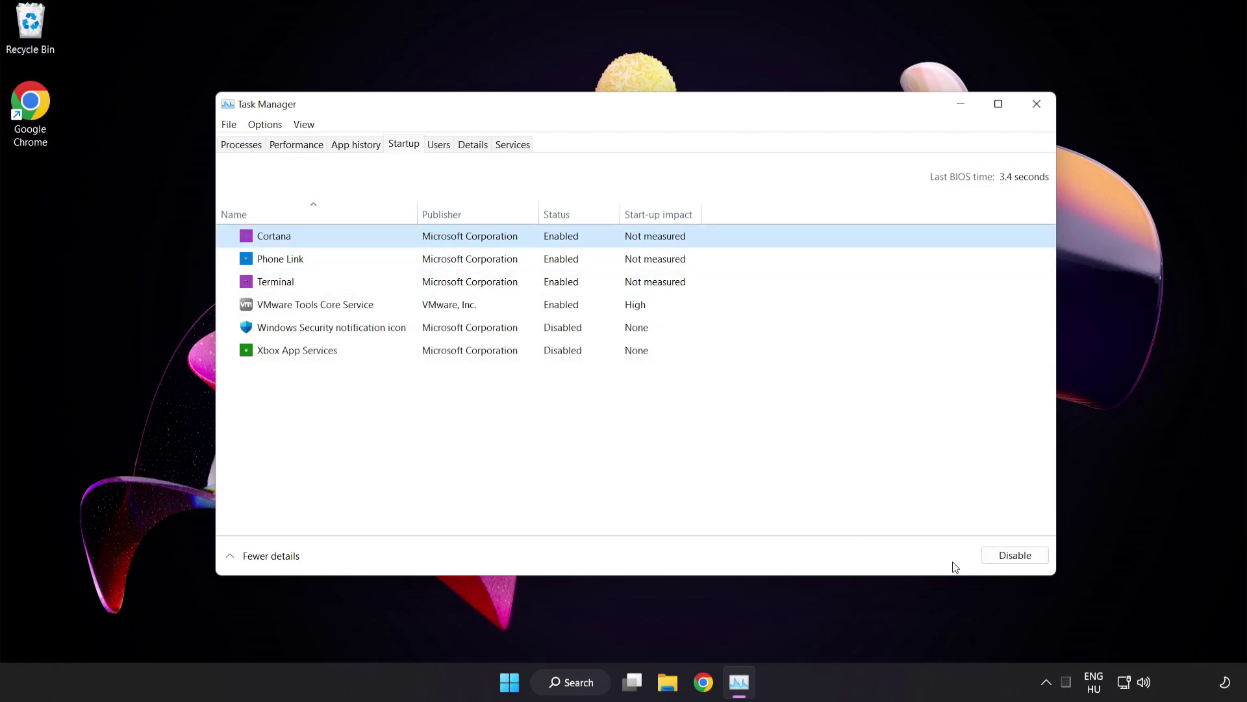
pyautogui.click(1019, 555)
pyautogui.click(364, 261)
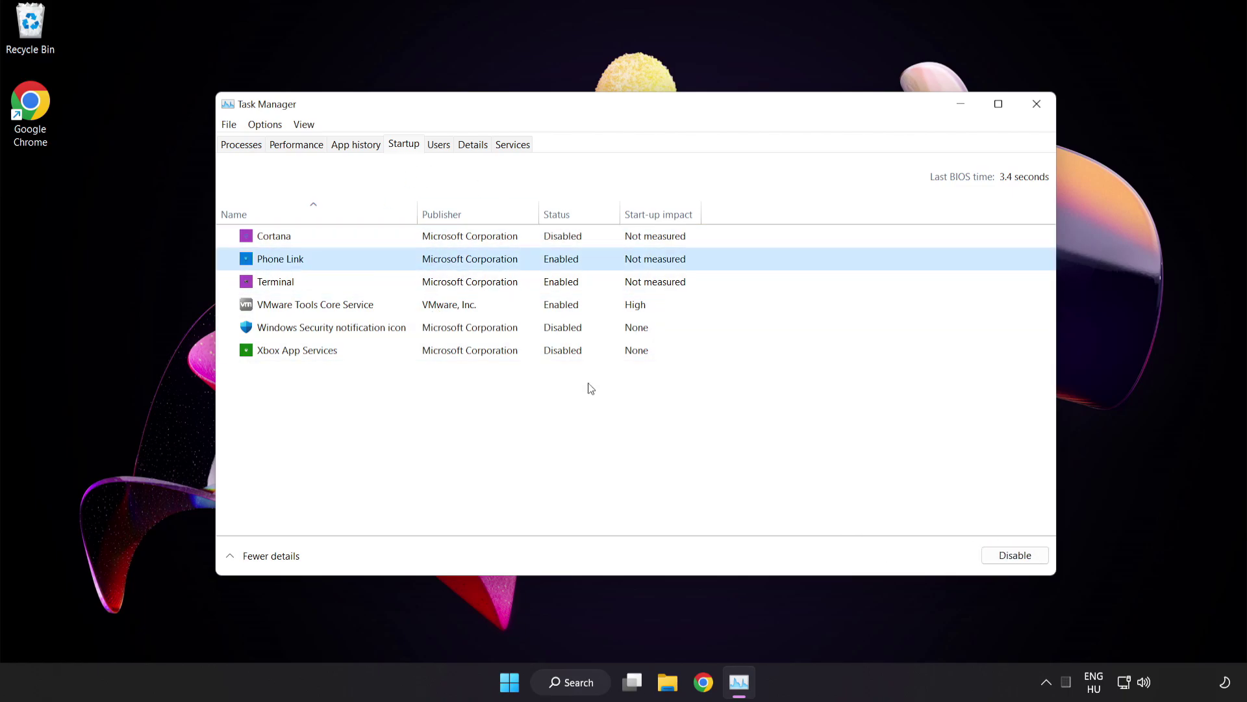
pyautogui.click(1002, 561)
pyautogui.click(498, 286)
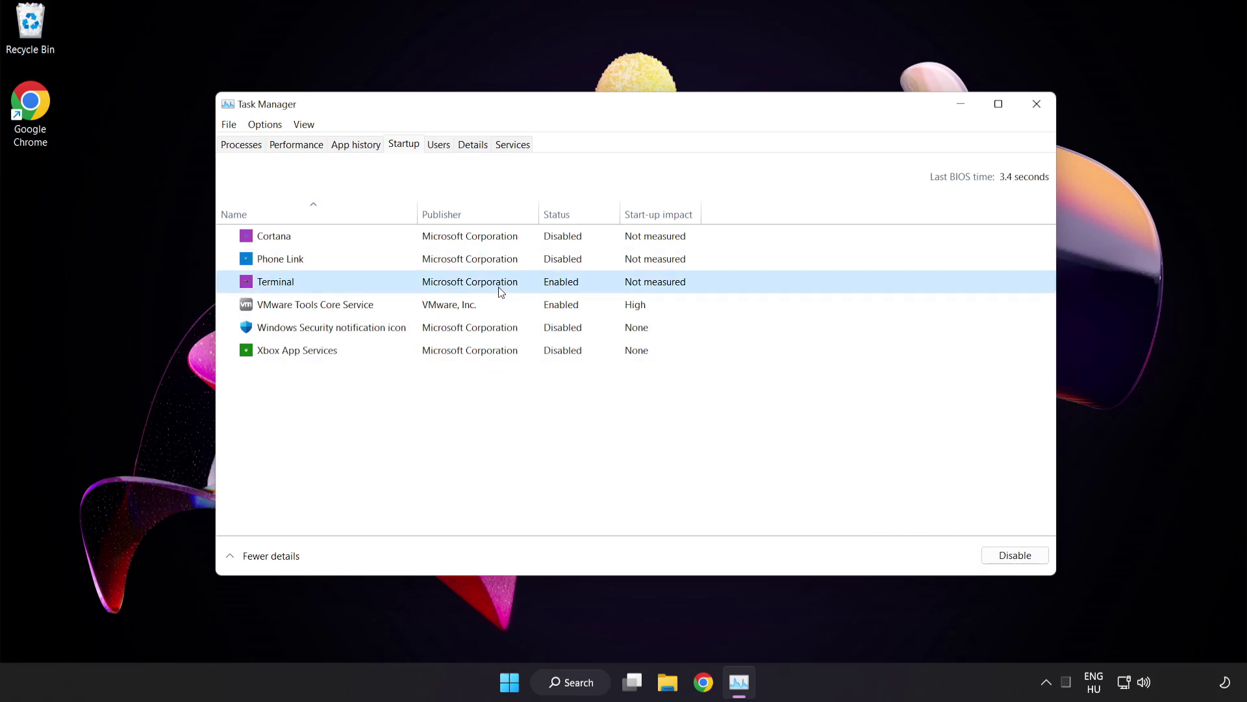
pyautogui.click(1015, 556)
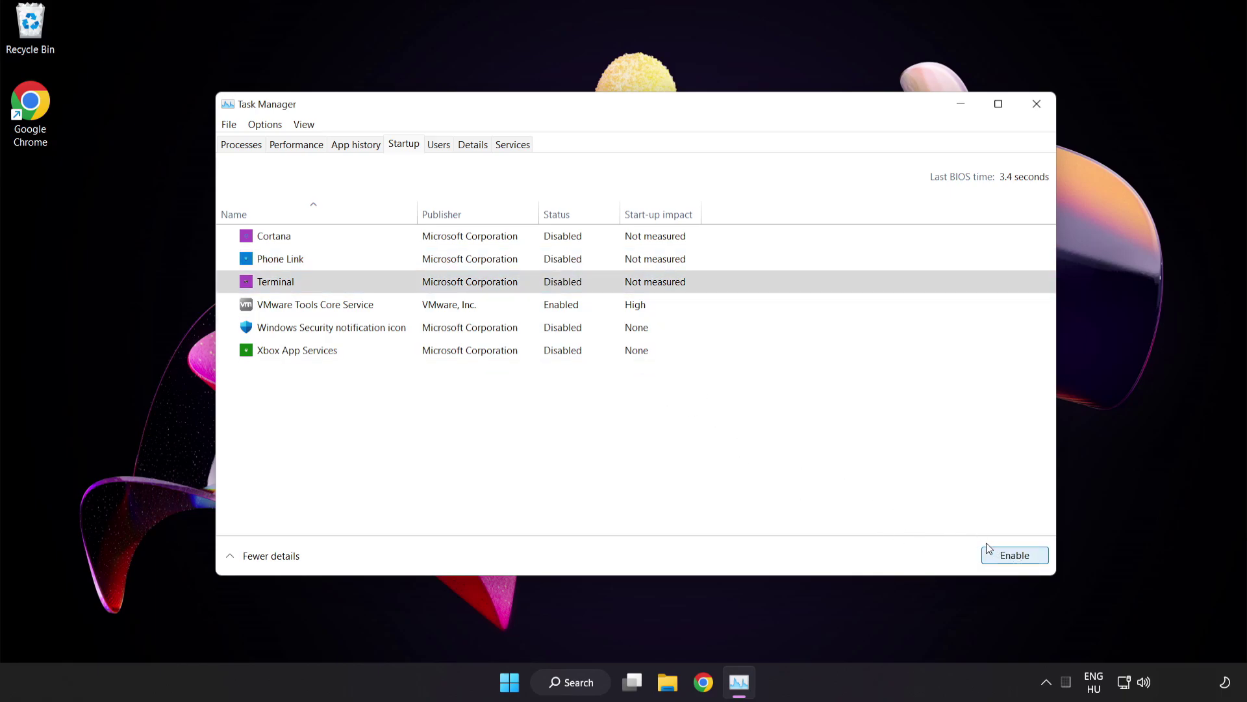
pyautogui.click(1037, 106)
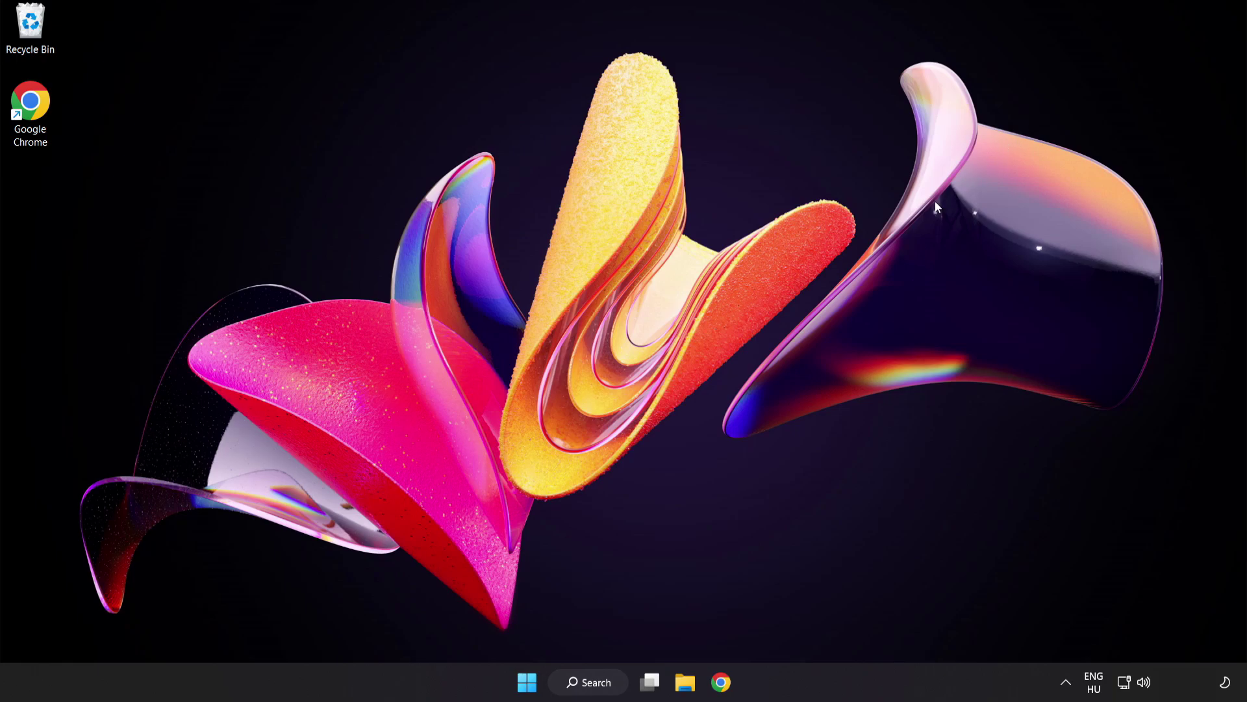
# Check for updates in Windows Update settings, confirm up to date, and close Settings
pyautogui.click(589, 683)
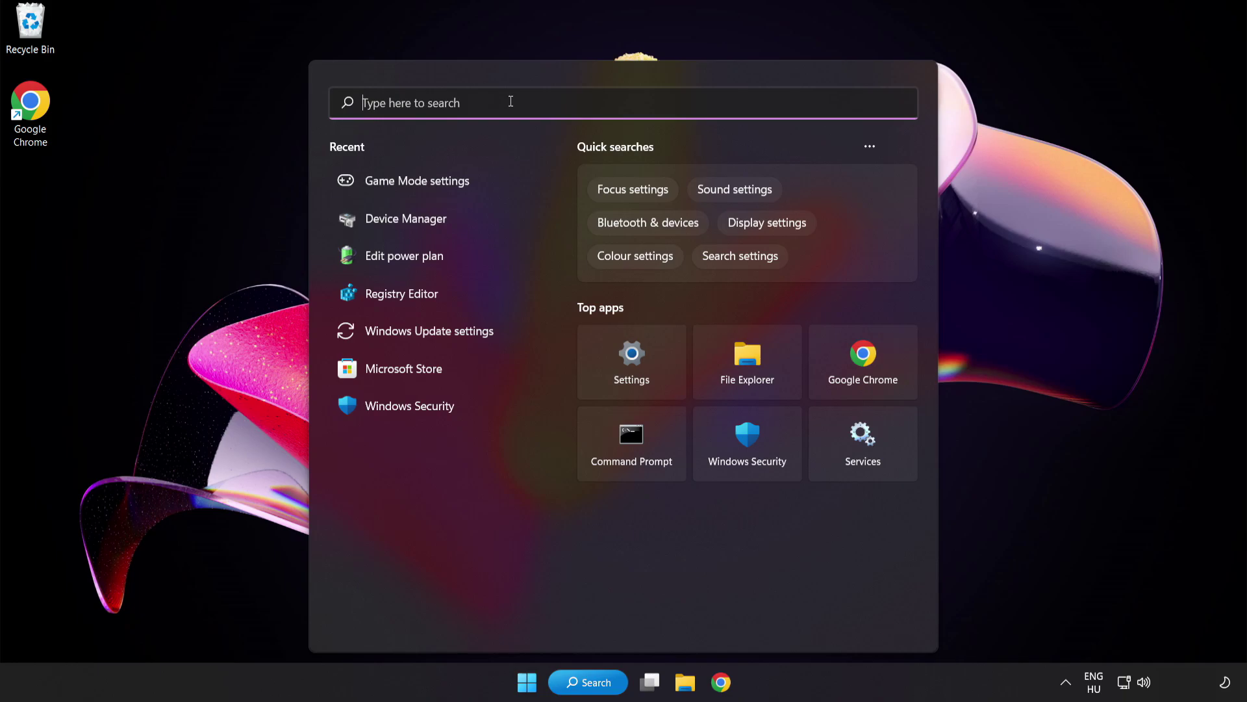
pyautogui.write('update')
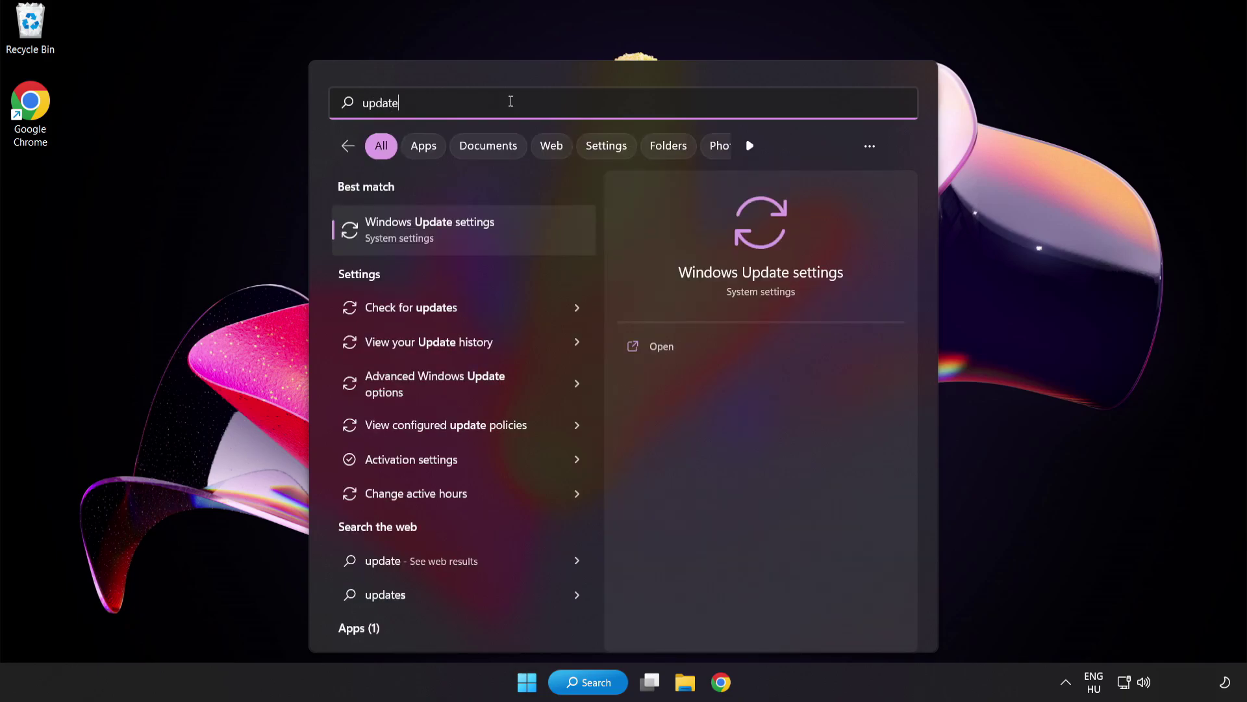
pyautogui.click(511, 226)
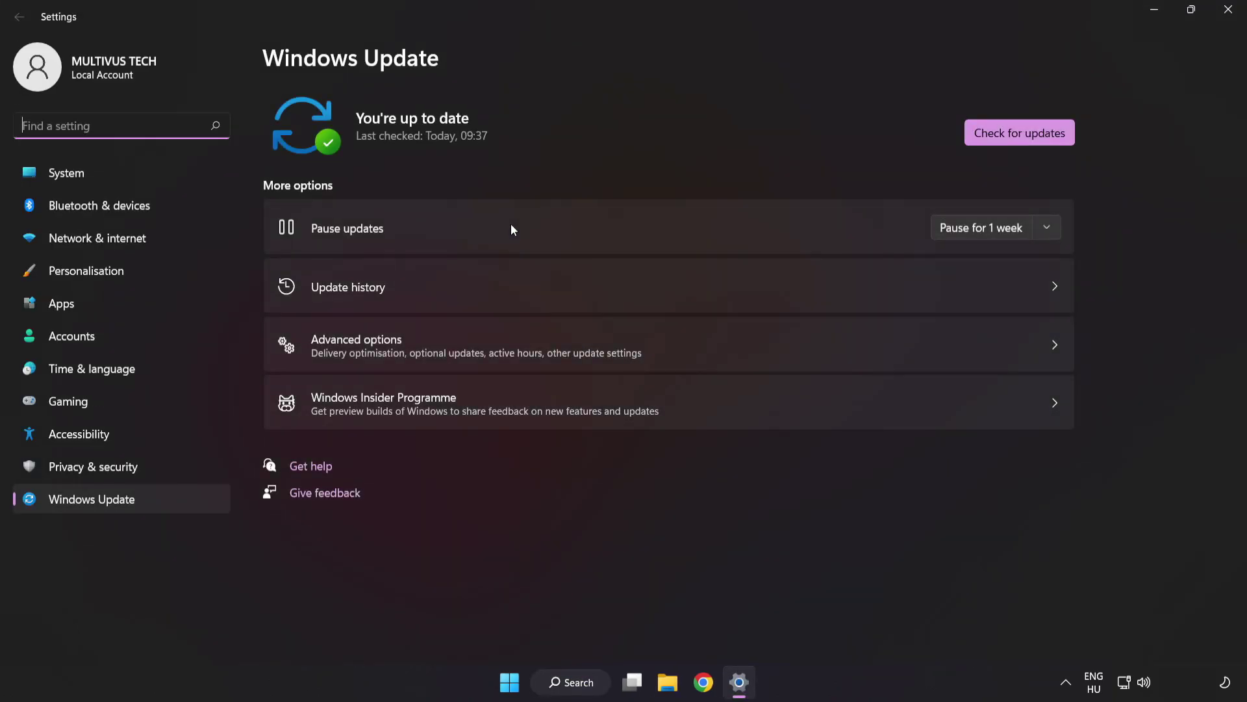
pyautogui.click(1019, 138)
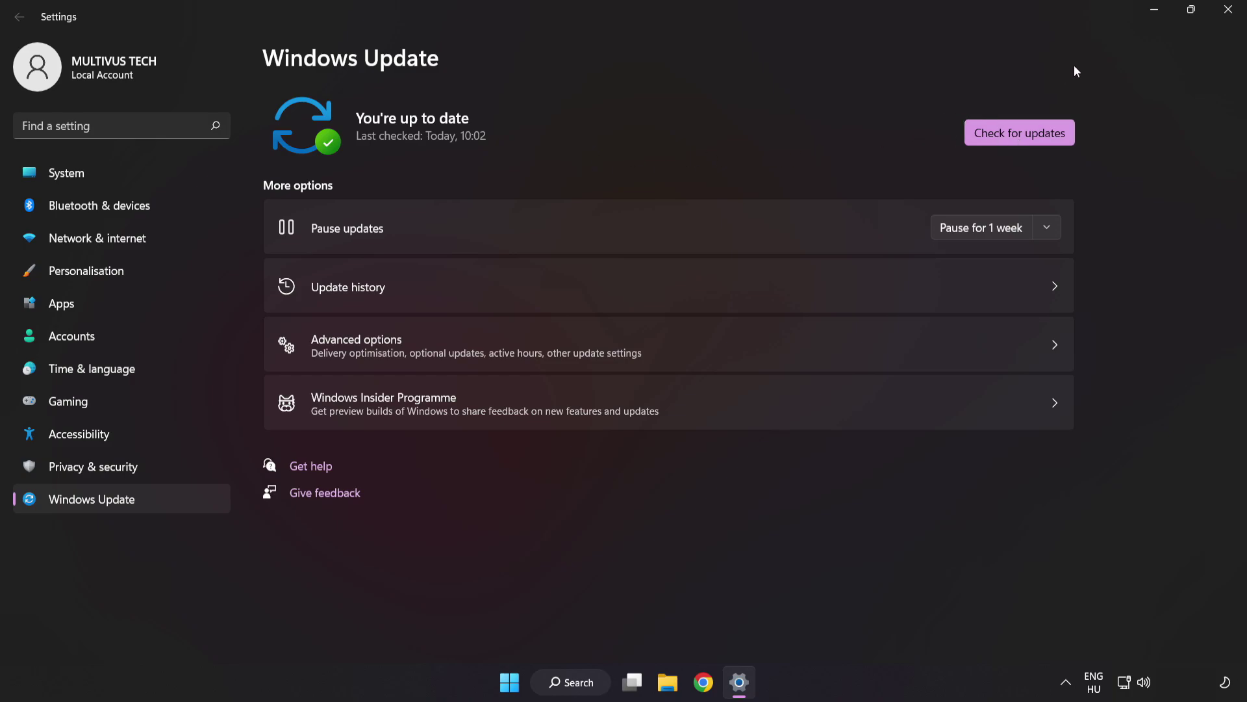
pyautogui.click(1227, 12)
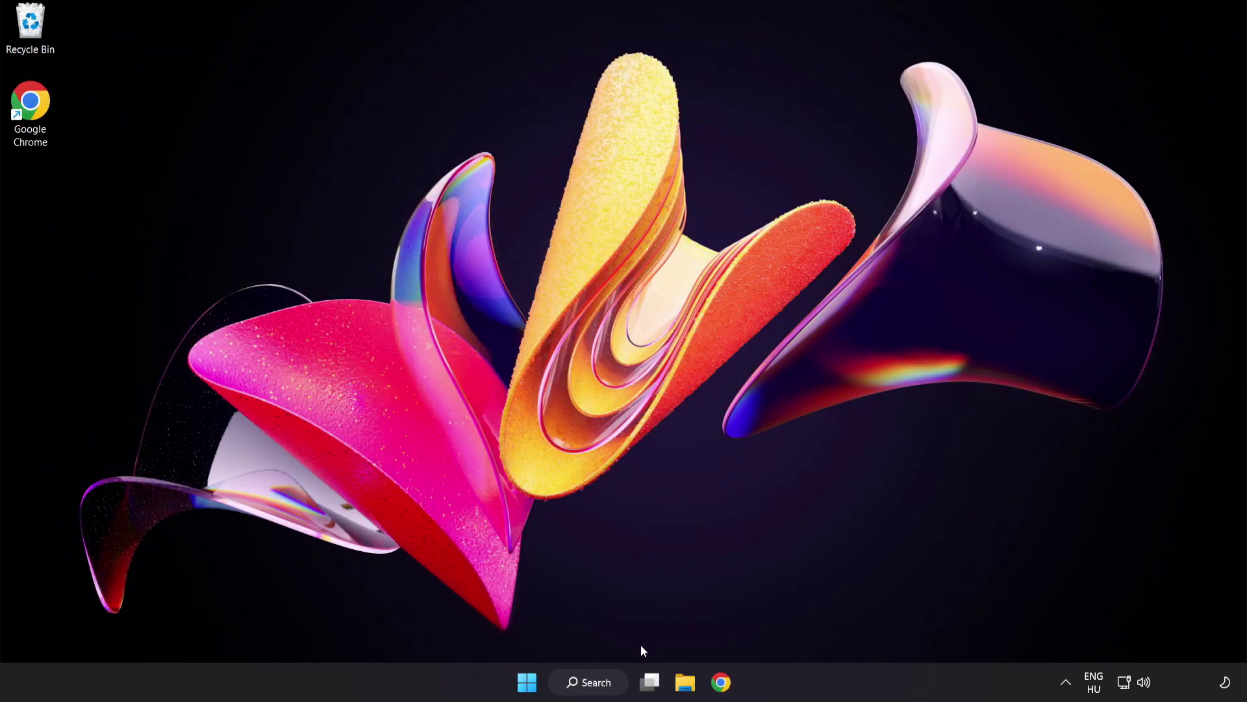
# Launch Registry Editor from Start search with 'regedit'
pyautogui.click(602, 687)
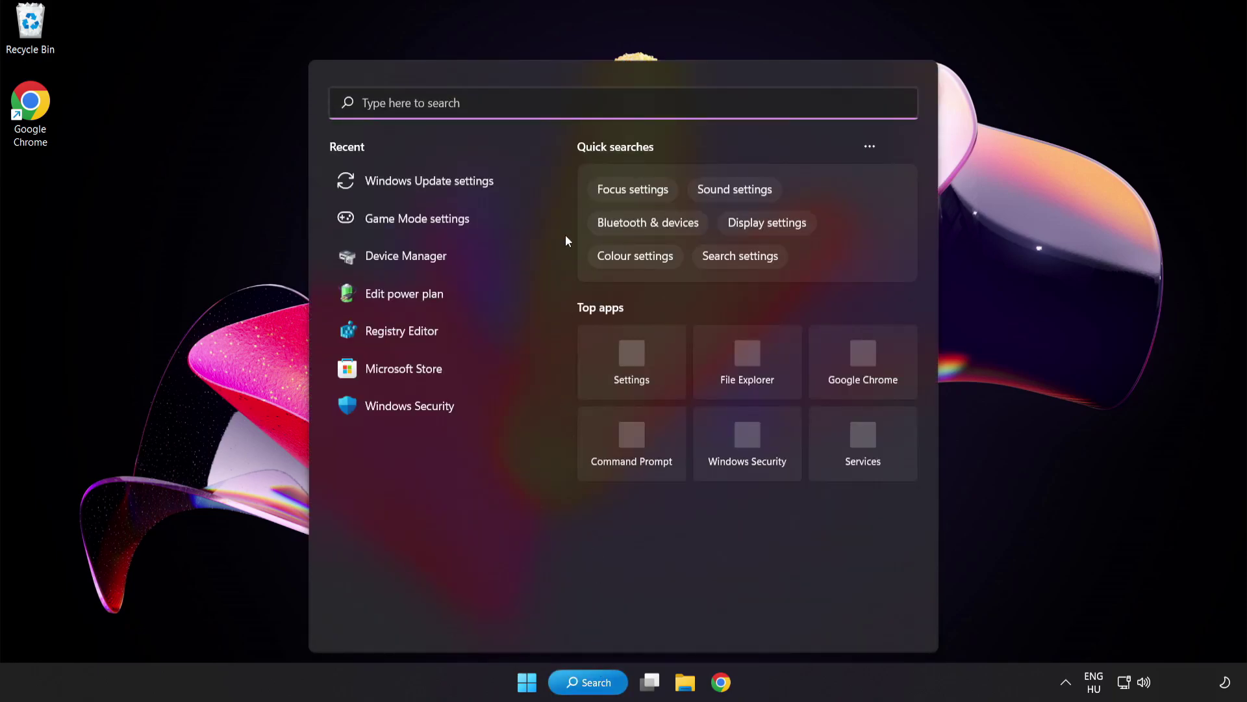
pyautogui.write('rege')
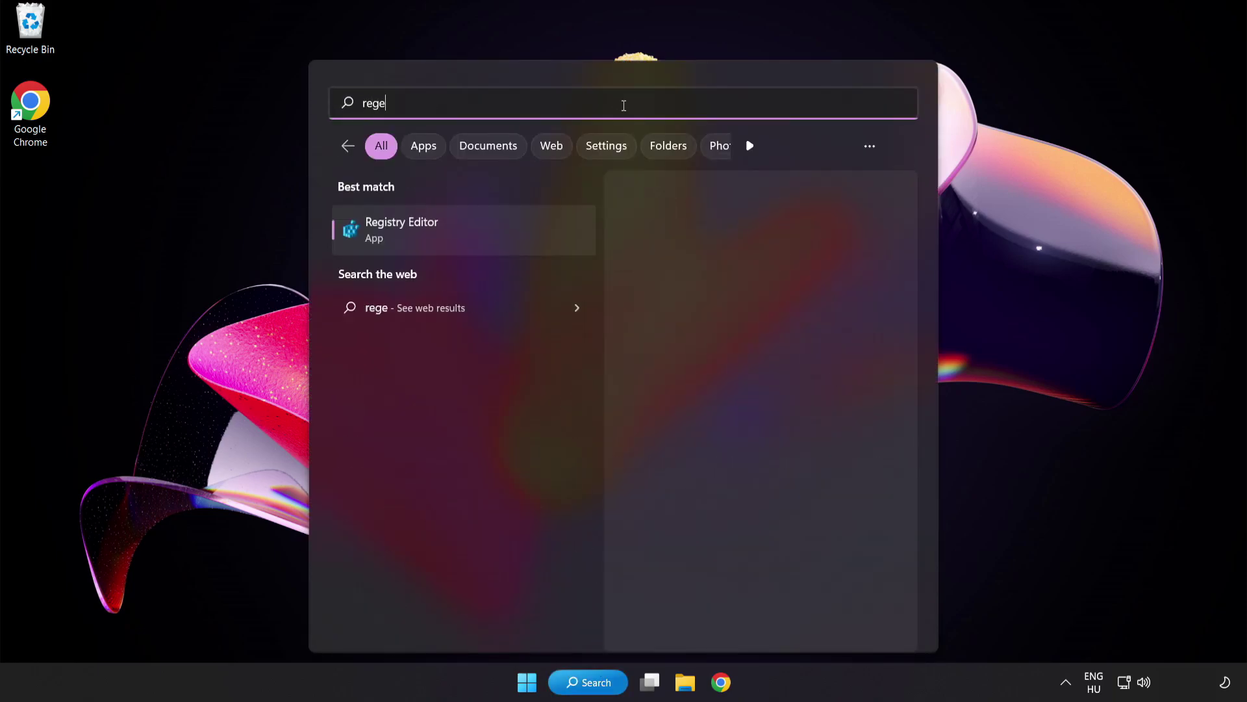
pyautogui.write('dit')
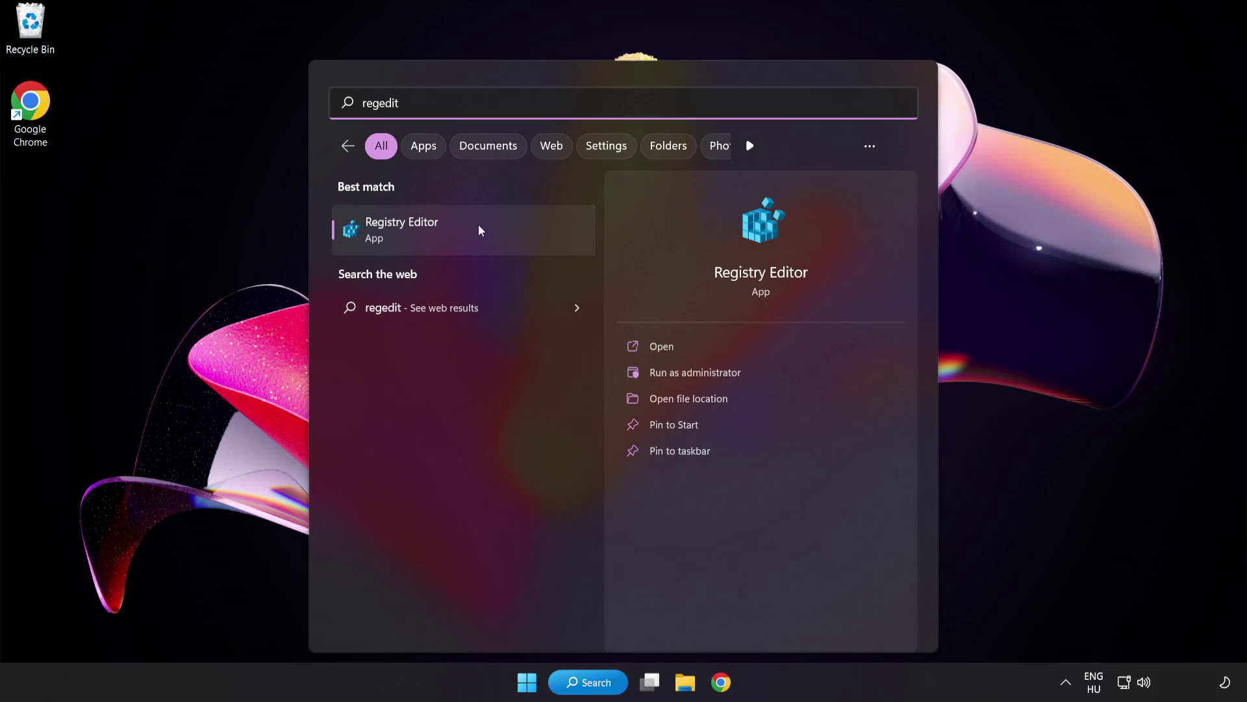
pyautogui.click(478, 230)
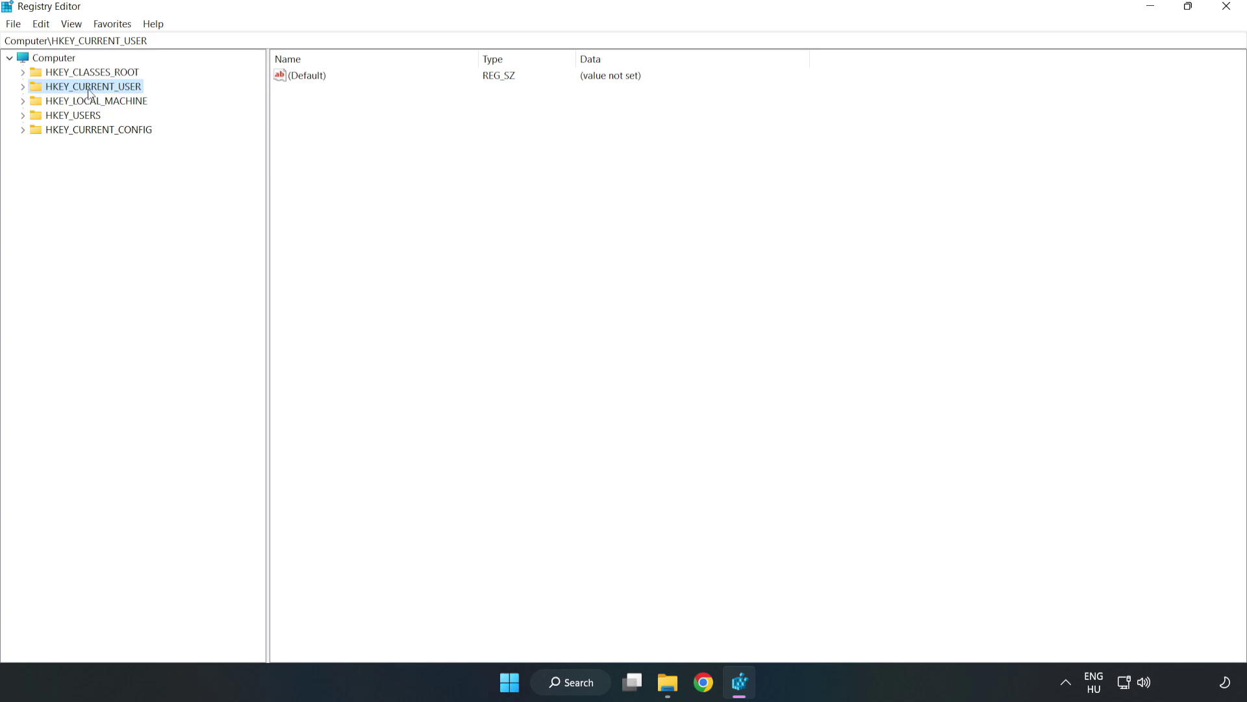
# Navigate to HKEY_CURRENT_USER\System\GameConfigStore and select GameDVR_Enabled
pyautogui.click(26, 89)
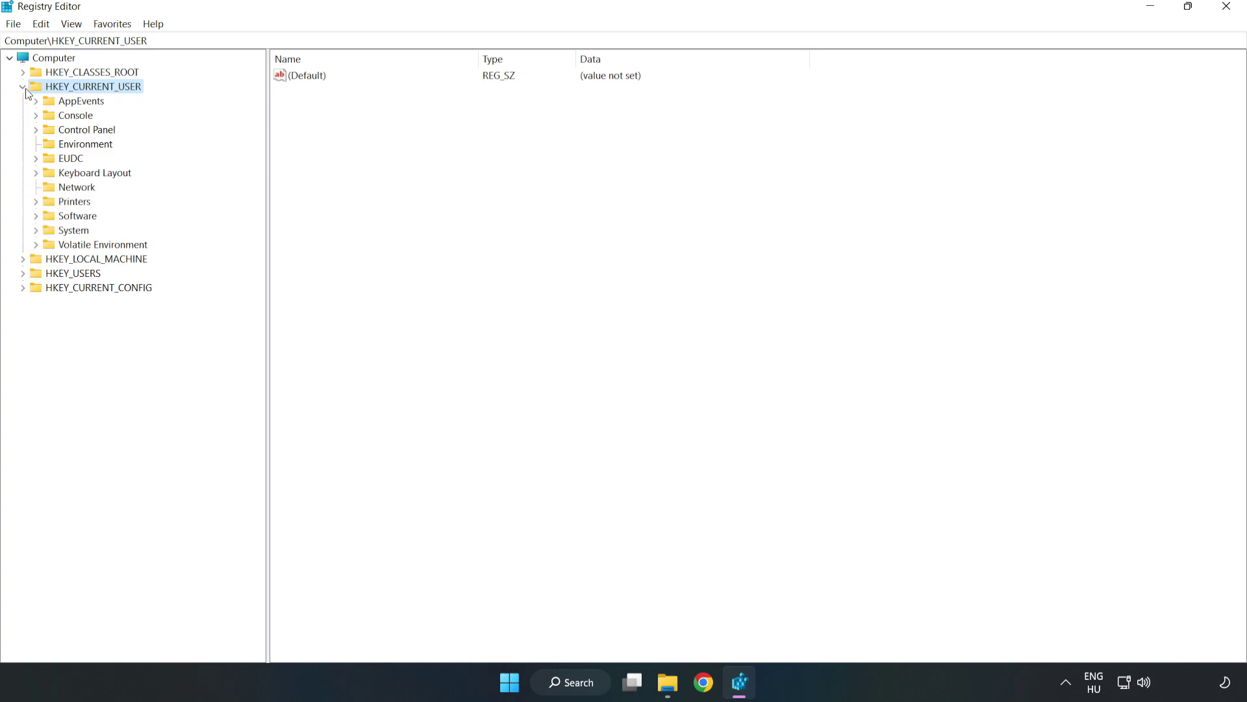
pyautogui.click(35, 231)
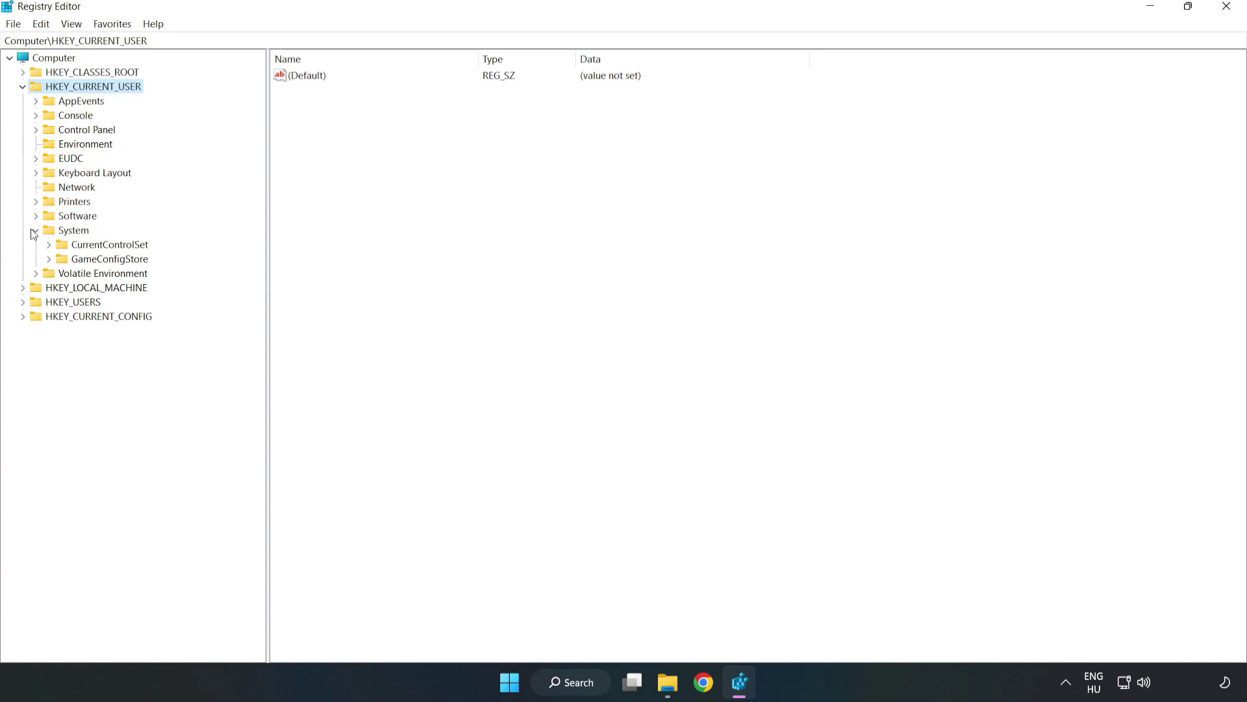
pyautogui.click(105, 265)
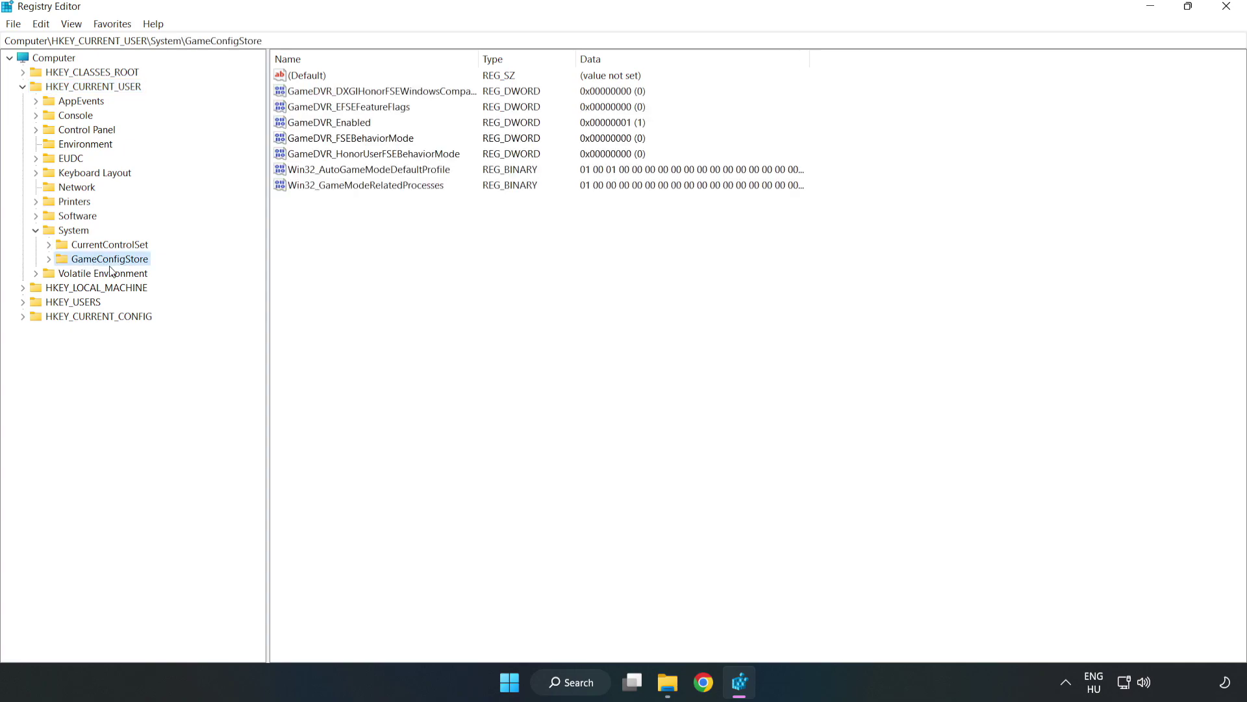
pyautogui.click(306, 125)
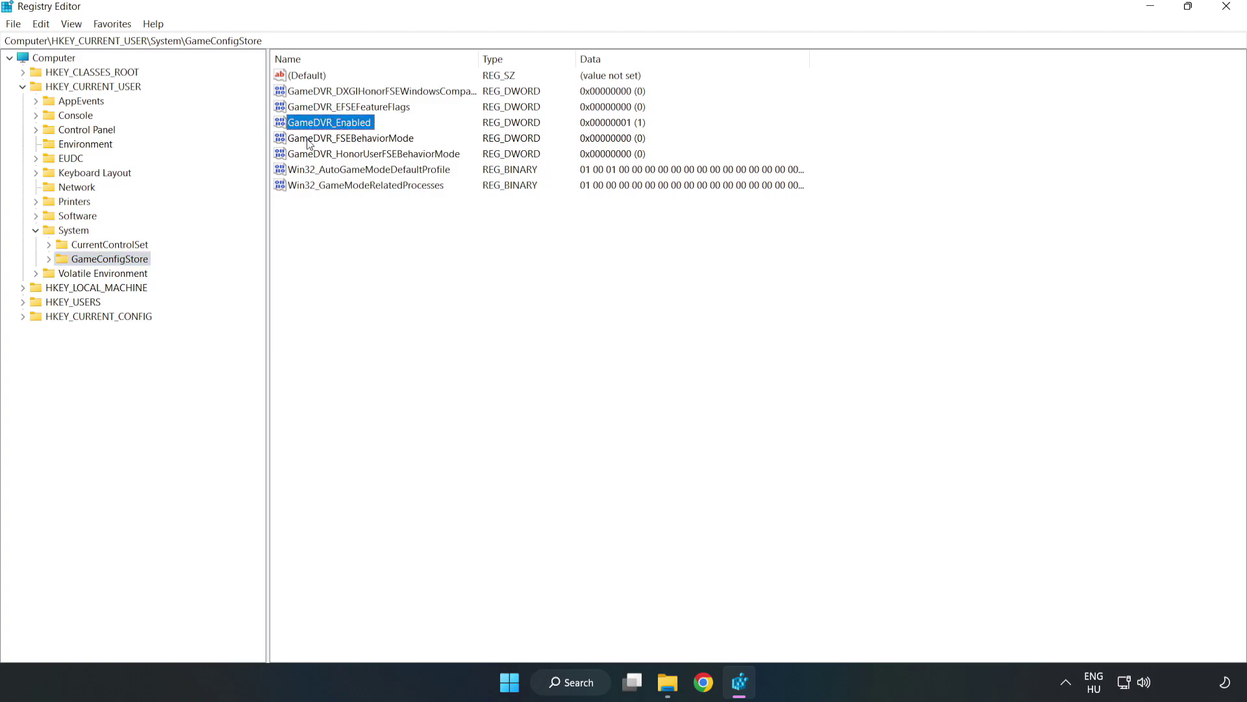
# Modify GameDVR_Enabled and confirm its value data as 0
pyautogui.rightClick(341, 128)
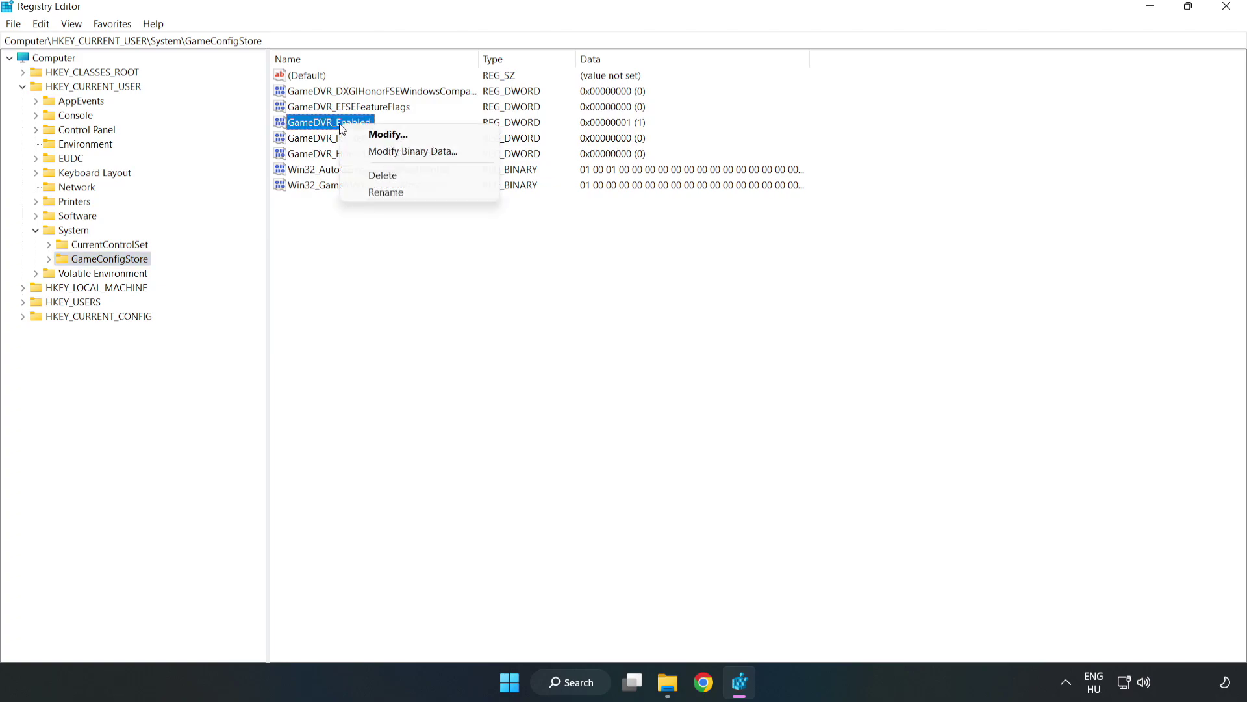
pyautogui.click(397, 135)
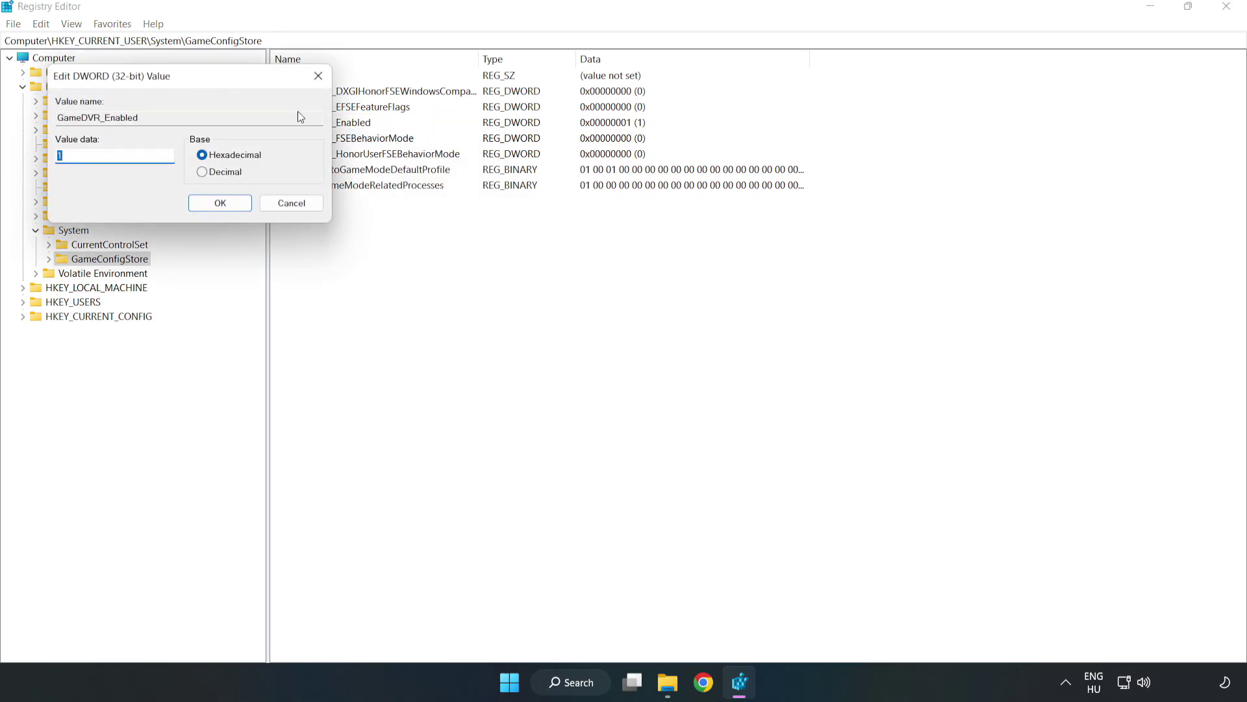
pyautogui.moveTo(248, 88); pyautogui.dragTo(694, 265)
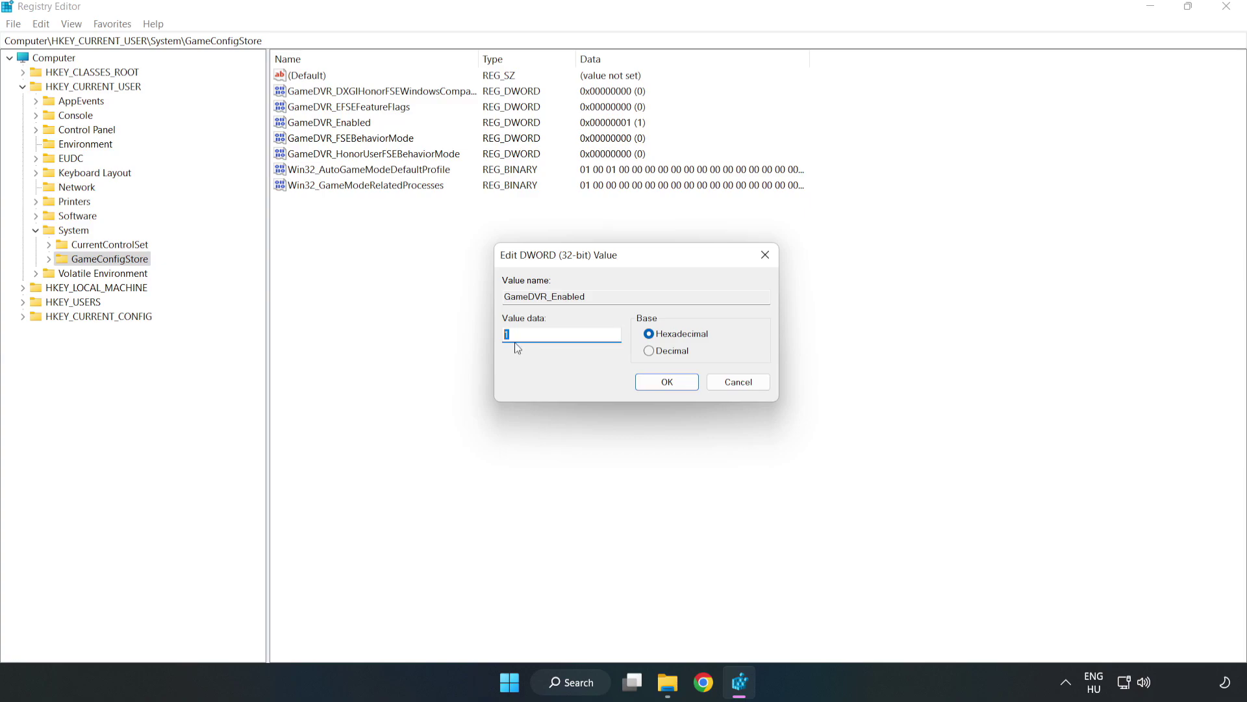
pyautogui.write('0')
pyautogui.click(668, 383)
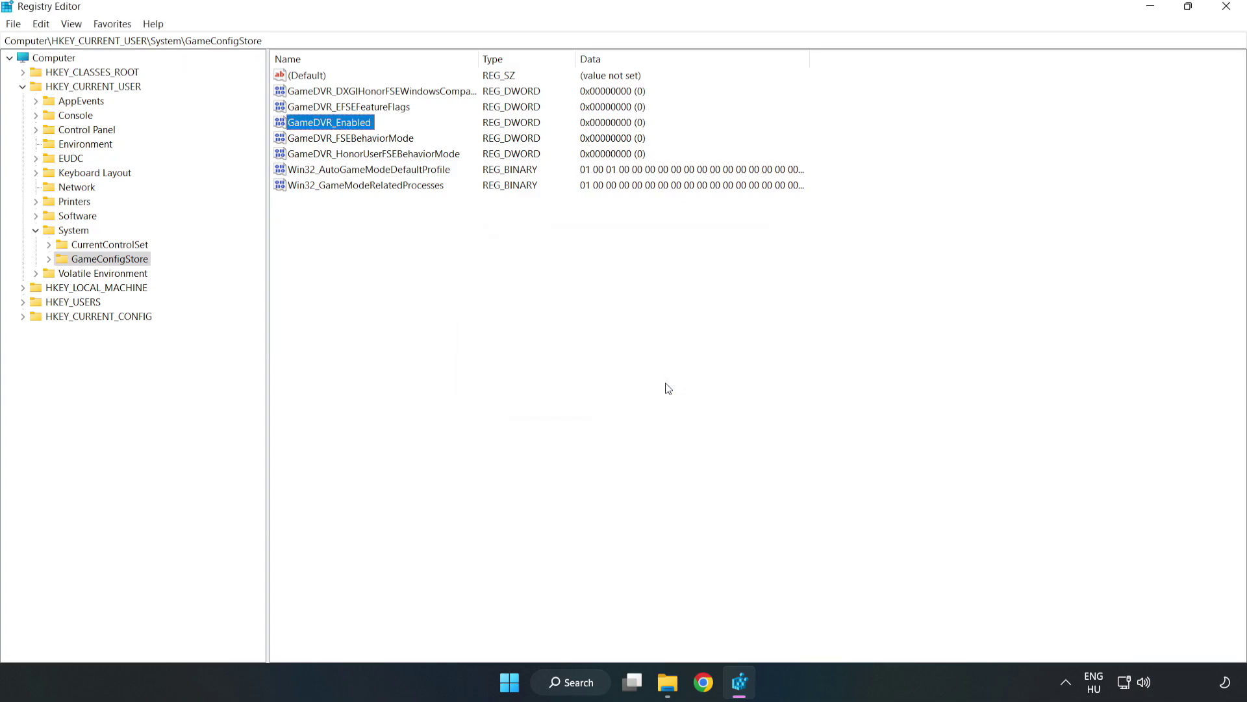
# Collapse HKEY_CURRENT_USER and expand HKEY_LOCAL_MACHINE > SOFTWARE > Microsoft
pyautogui.click(23, 87)
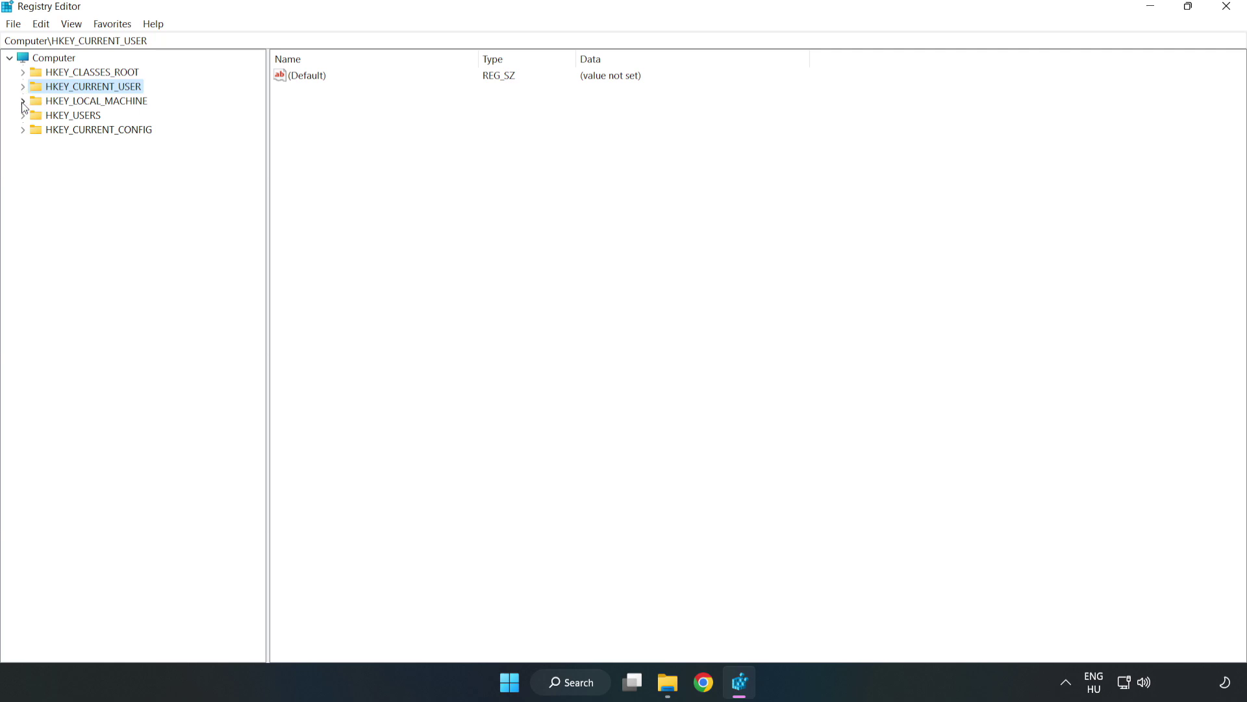
pyautogui.doubleClick(31, 102)
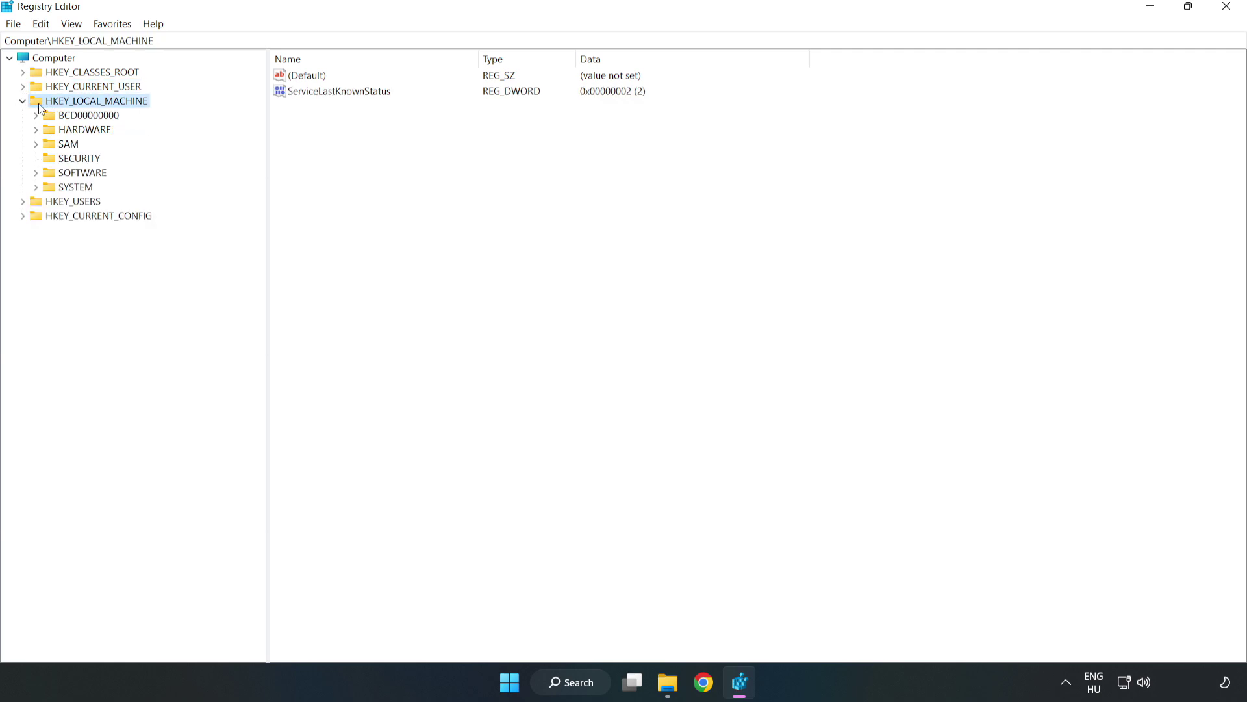
pyautogui.click(38, 172)
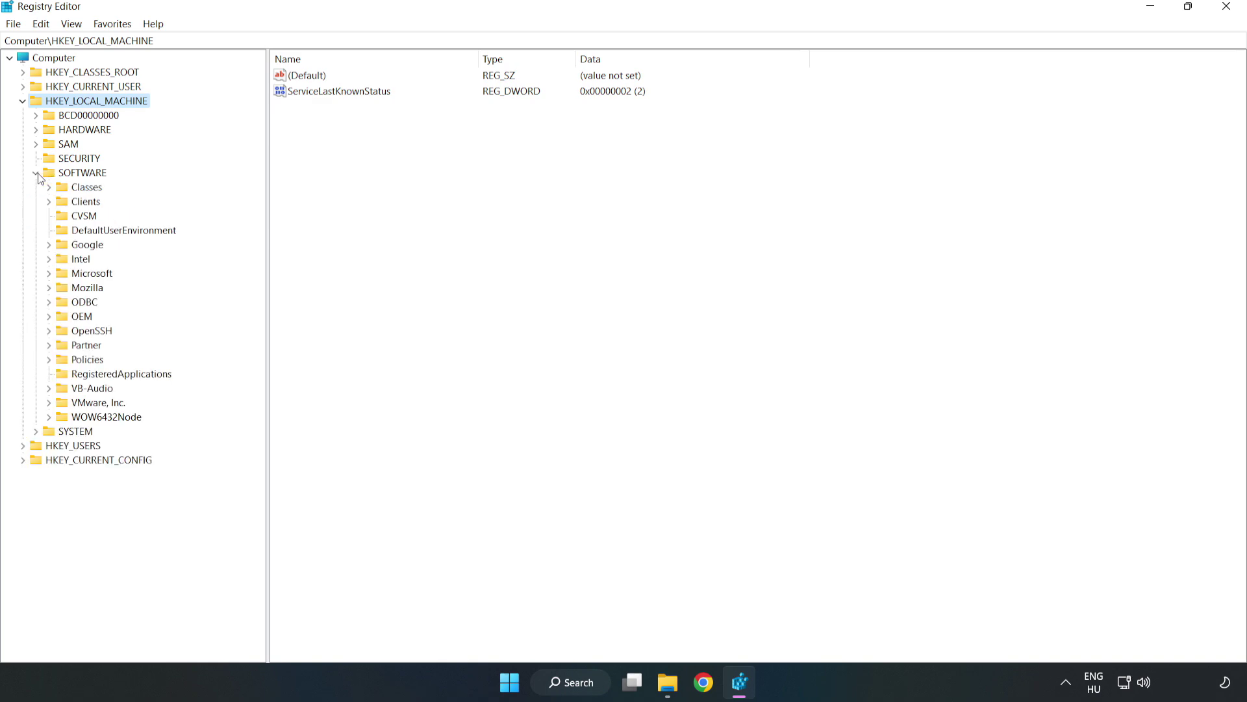
pyautogui.click(50, 274)
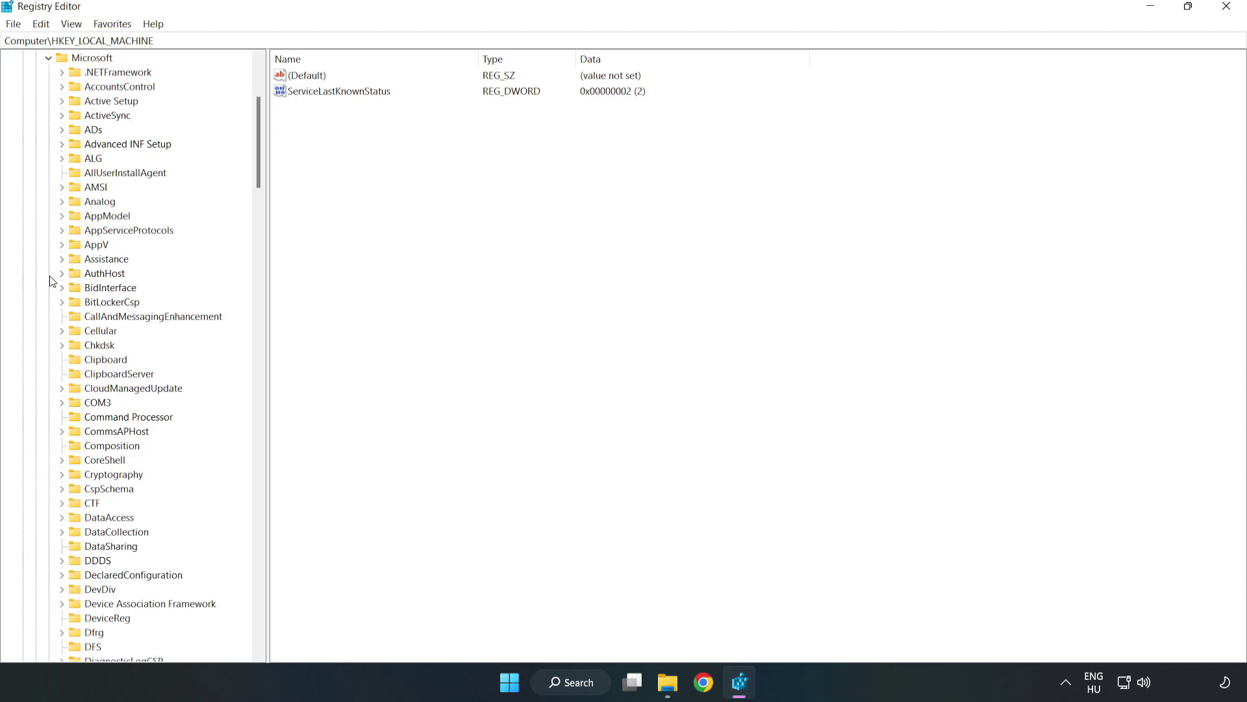
pyautogui.moveTo(258, 146)
pyautogui.moveTo(258, 168); pyautogui.dragTo(282, 462)
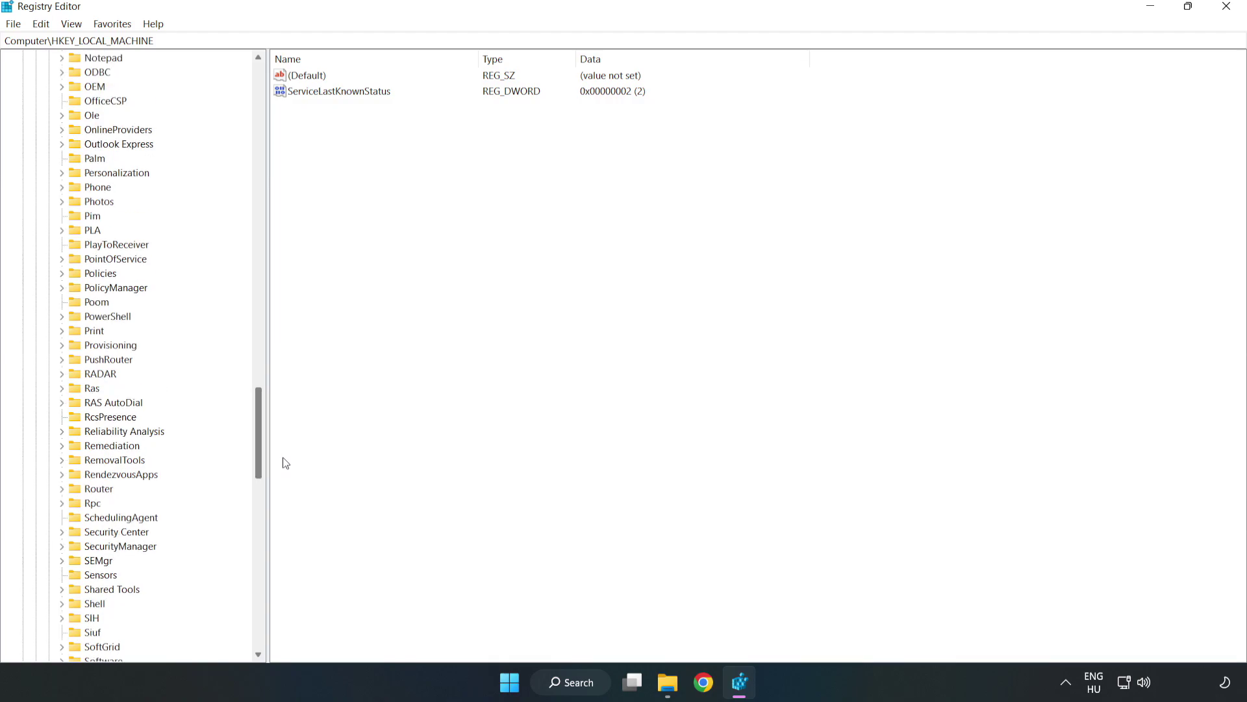
# Expand PolicyManager > default > ApplicationManagement and select the AllowGameDVR key
pyautogui.click(62, 289)
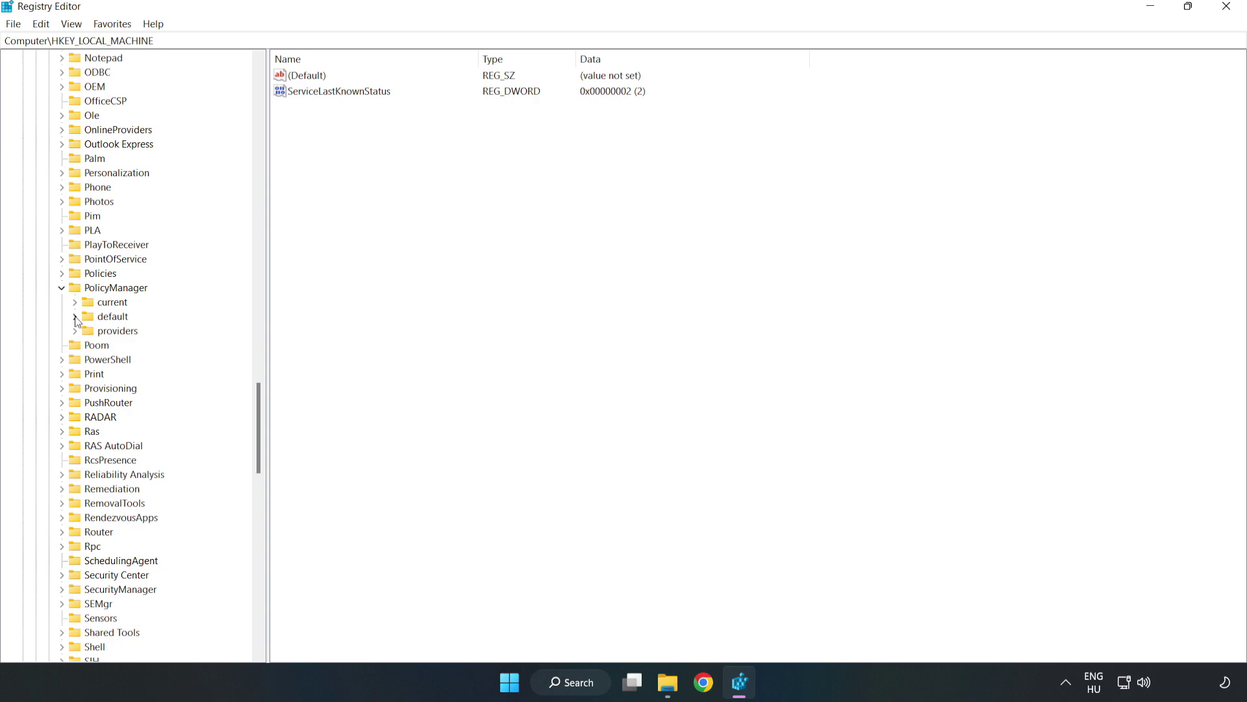
pyautogui.click(76, 316)
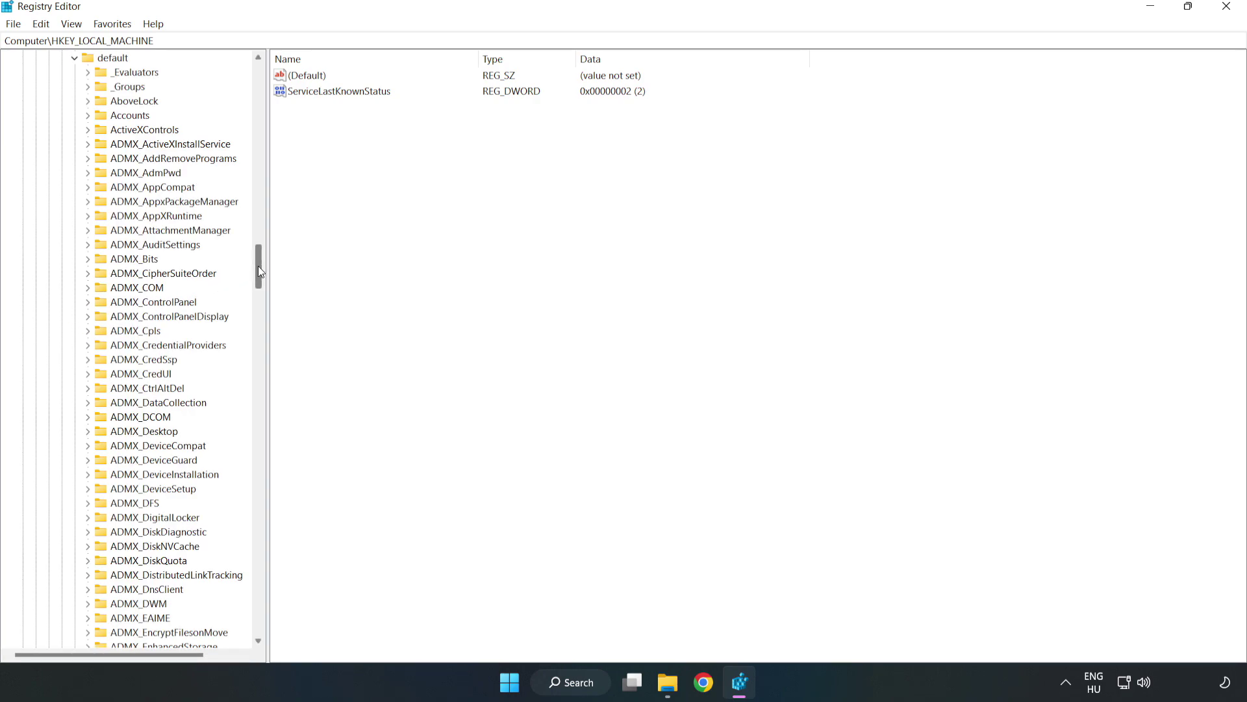
pyautogui.moveTo(259, 266); pyautogui.dragTo(254, 415)
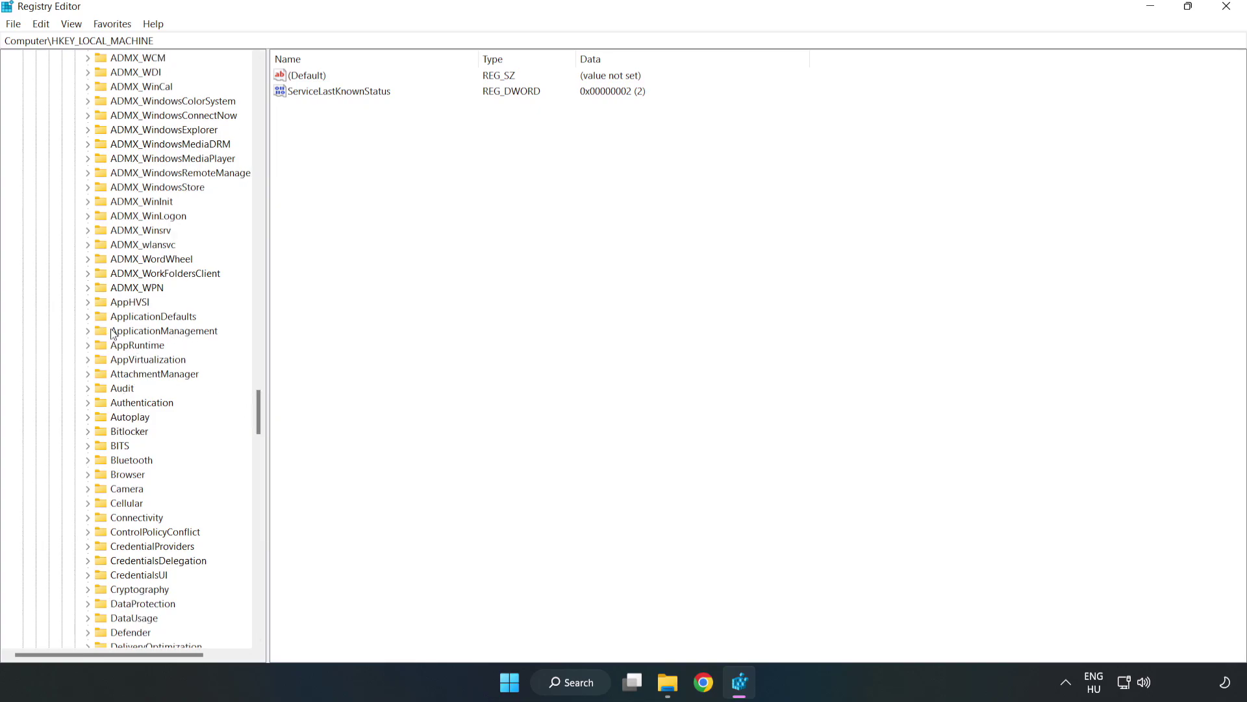
pyautogui.click(89, 331)
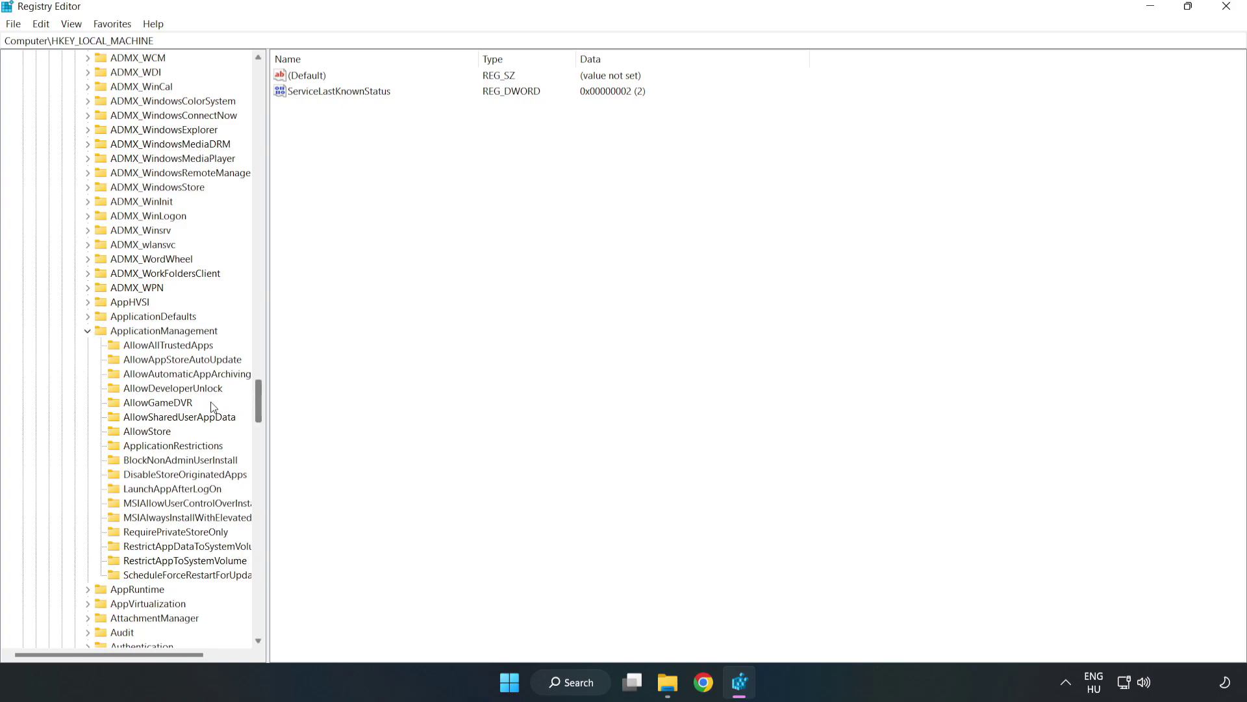
pyautogui.click(144, 405)
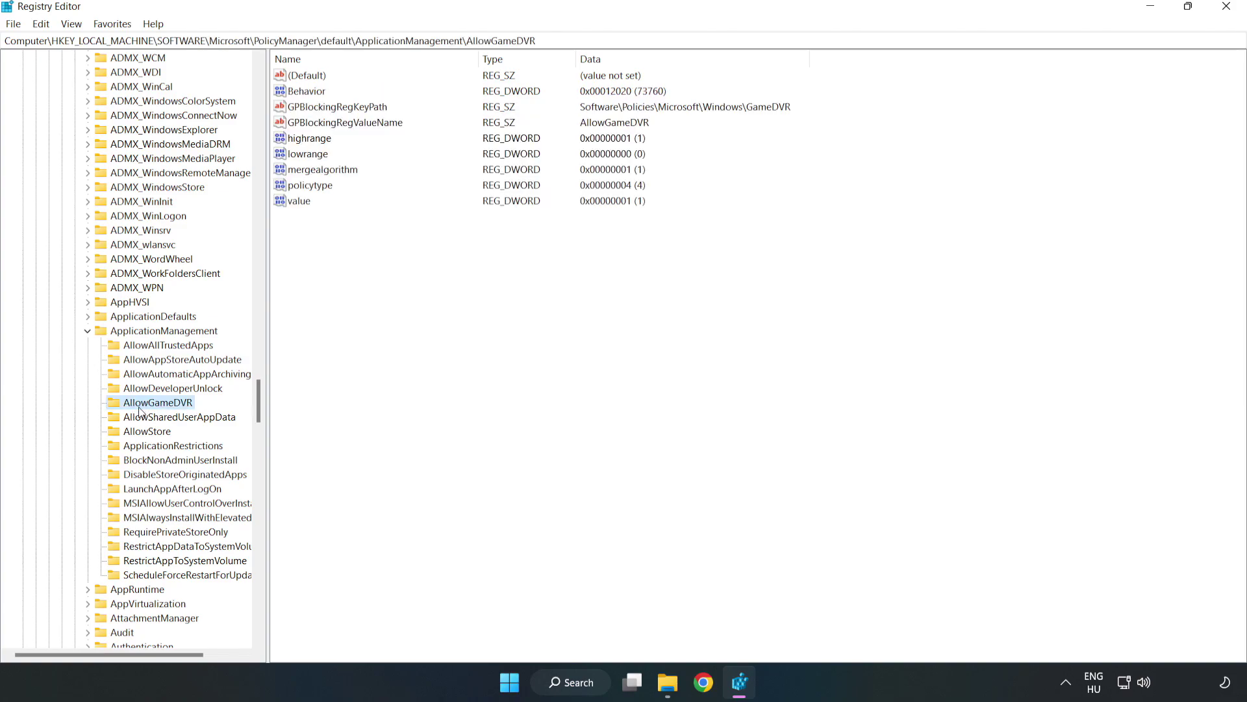
# Modify AllowGameDVR's 'value' entry from 1 to 0 and confirm
pyautogui.click(293, 202)
pyautogui.rightClick(314, 208)
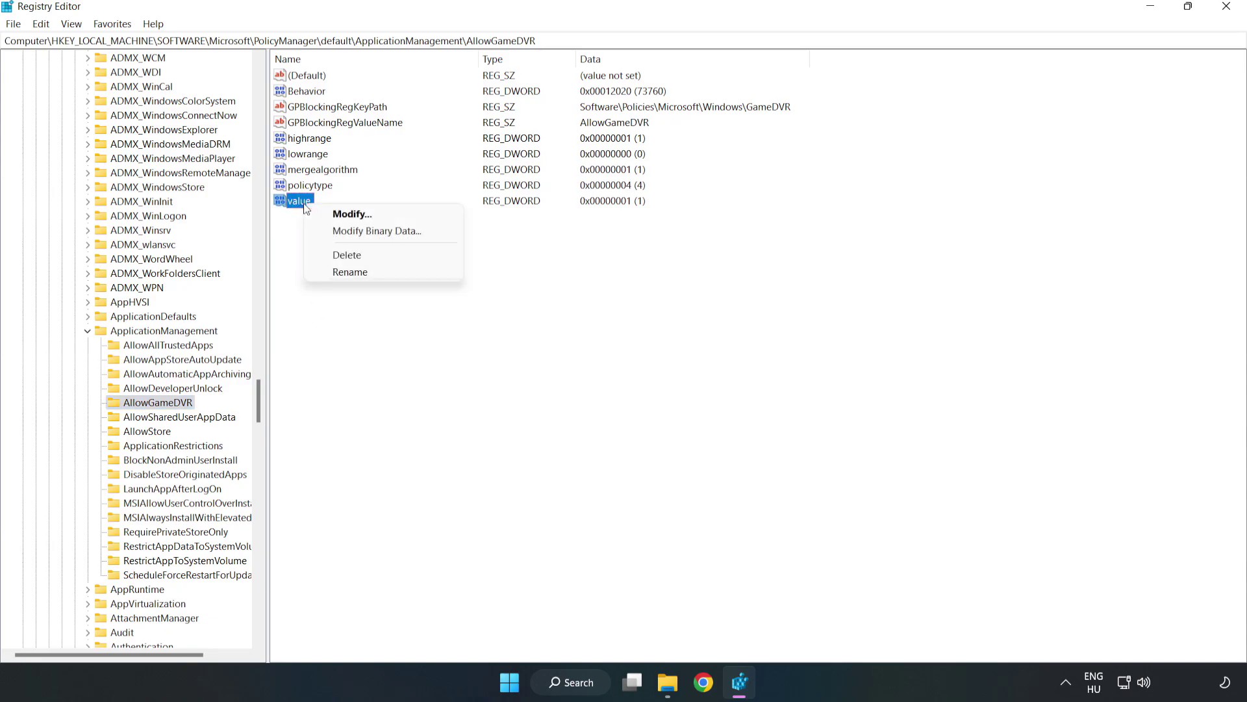
pyautogui.click(356, 215)
pyautogui.moveTo(228, 84); pyautogui.dragTo(632, 258)
pyautogui.click(499, 333)
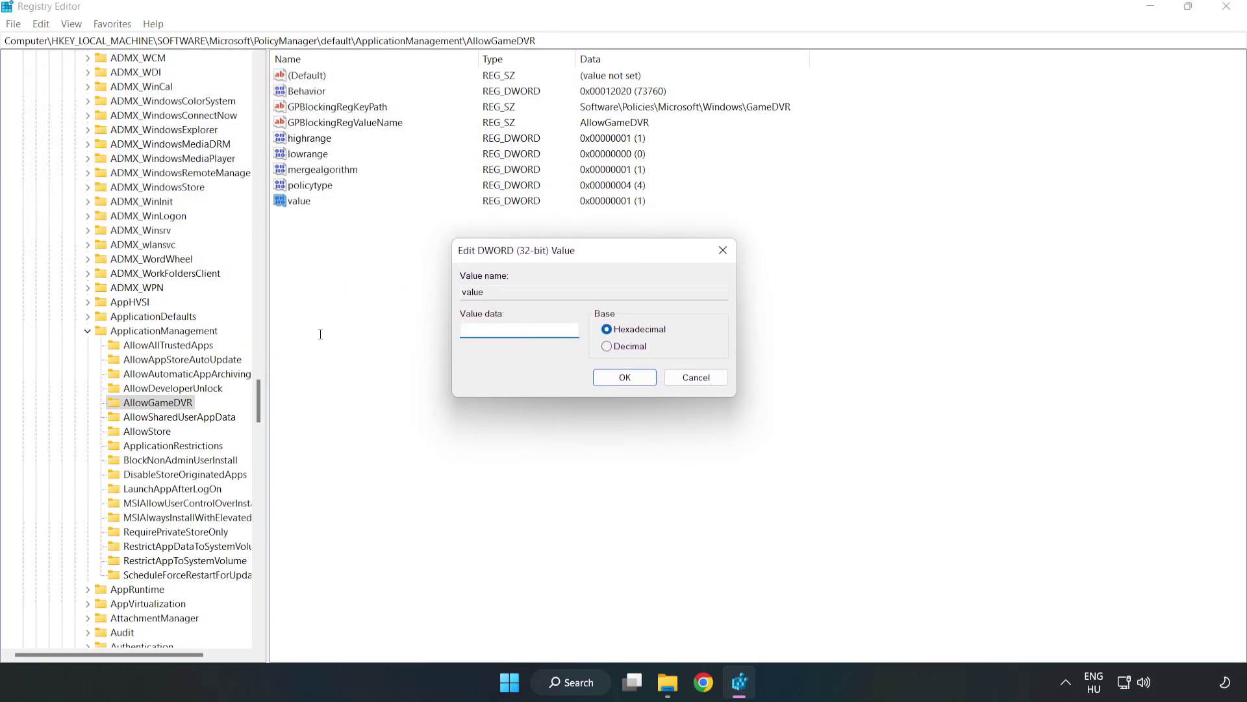
pyautogui.write('0')
pyautogui.click(625, 374)
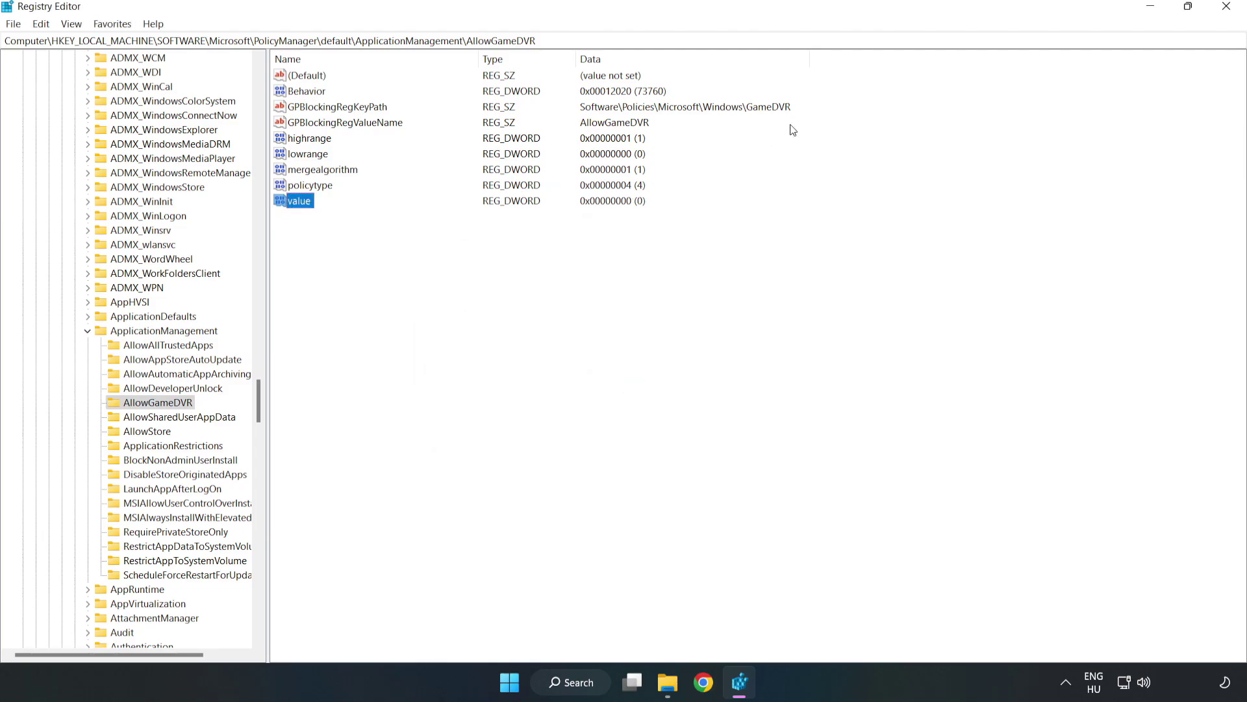
# Close Registry Editor and download the DirectX End-User Runtime Web Installer from Microsoft's page in Chrome
pyautogui.click(1227, 13)
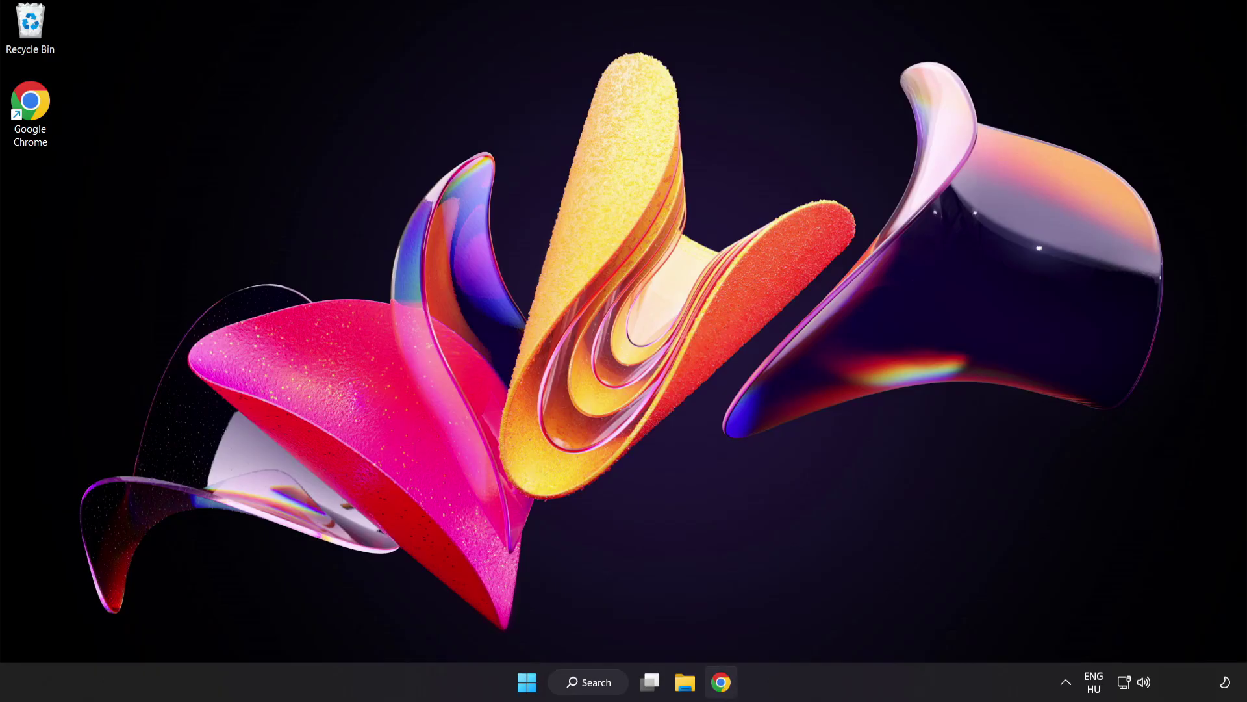
pyautogui.click(720, 683)
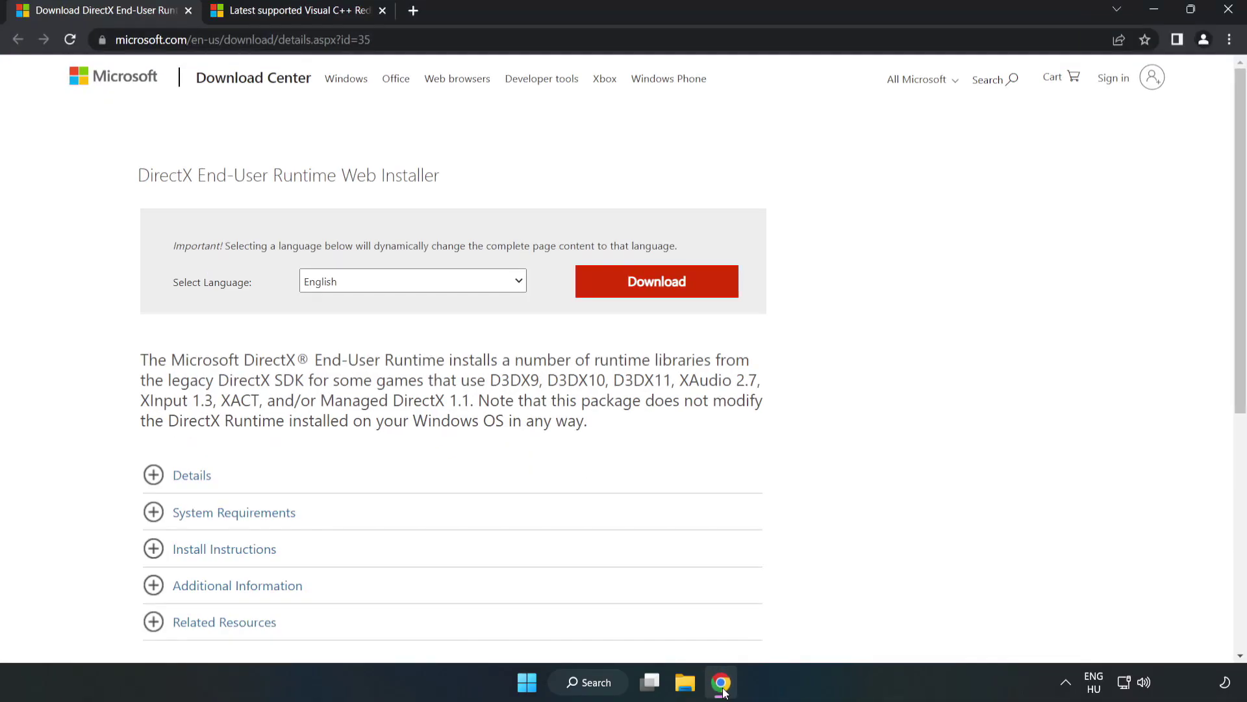
pyautogui.click(374, 39)
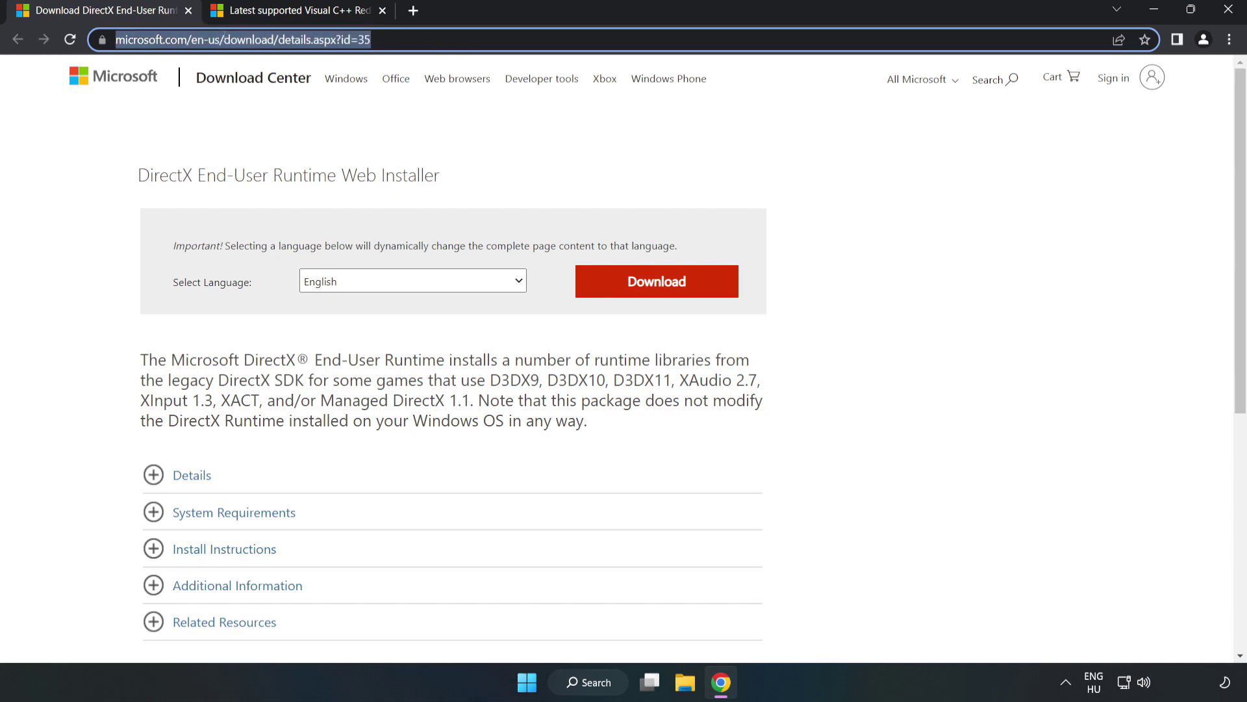
pyautogui.click(505, 151)
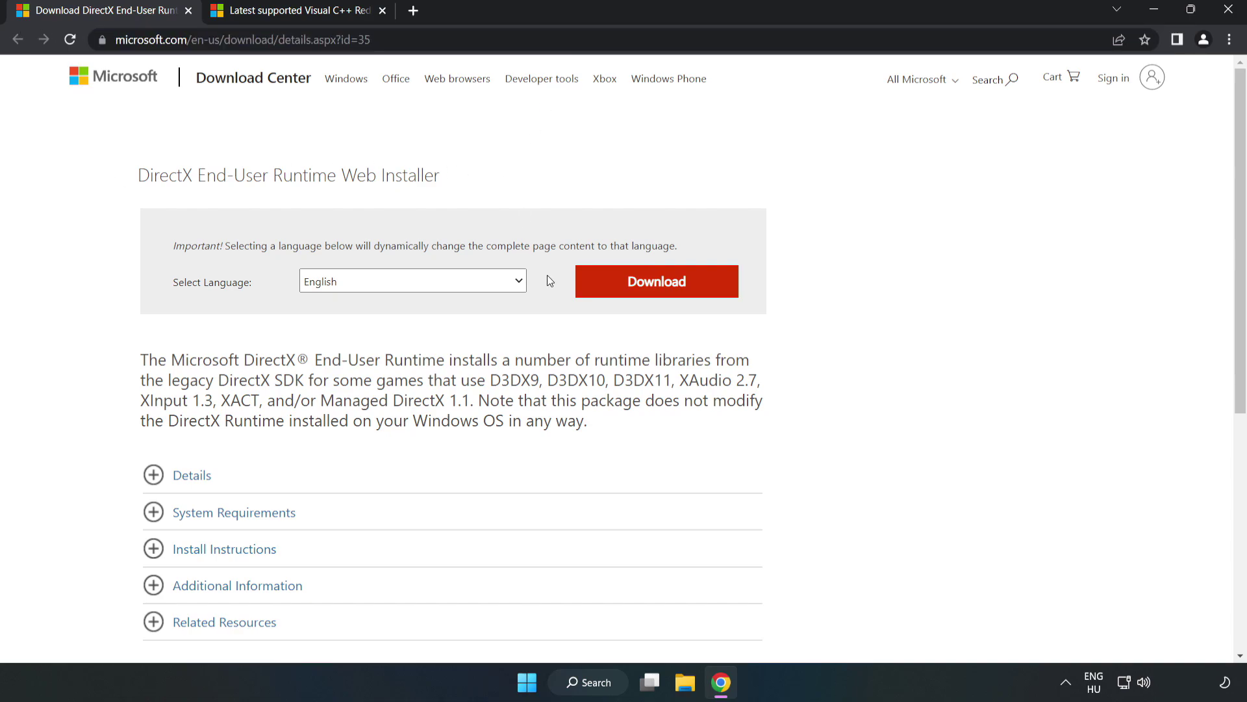
pyautogui.click(666, 296)
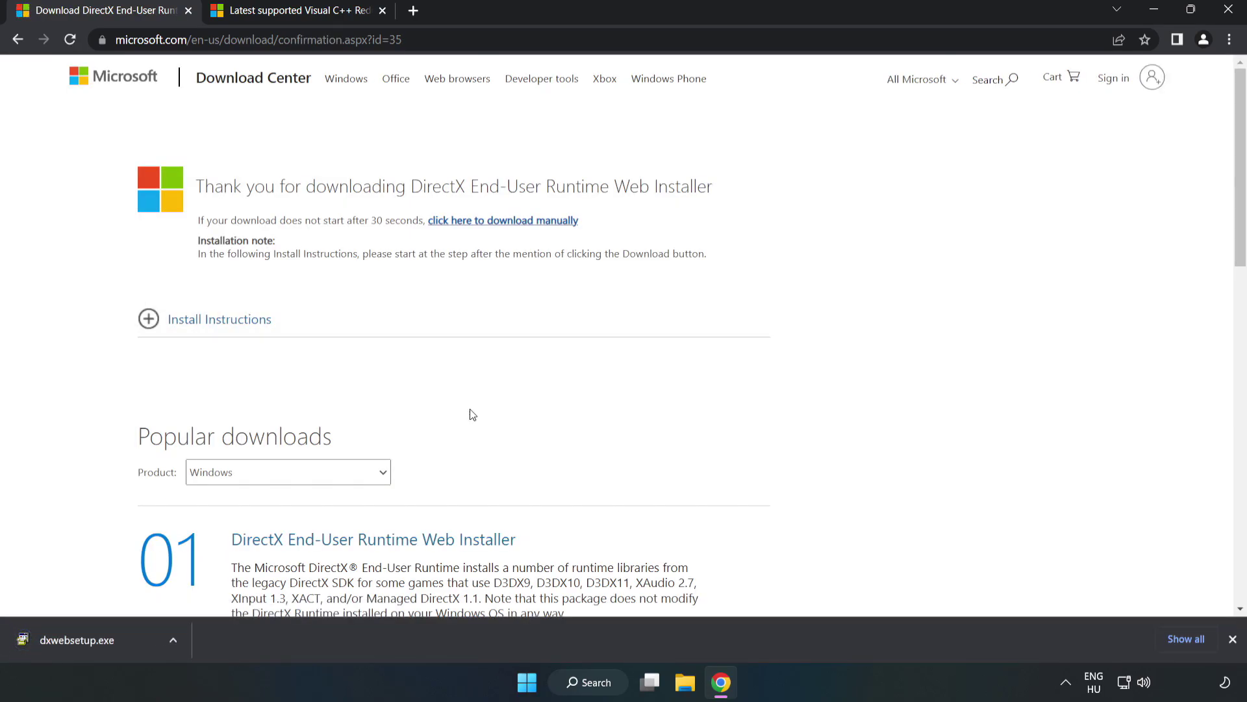
# Launch dxwebsetup.exe and accept the DirectX license agreement
pyautogui.click(126, 643)
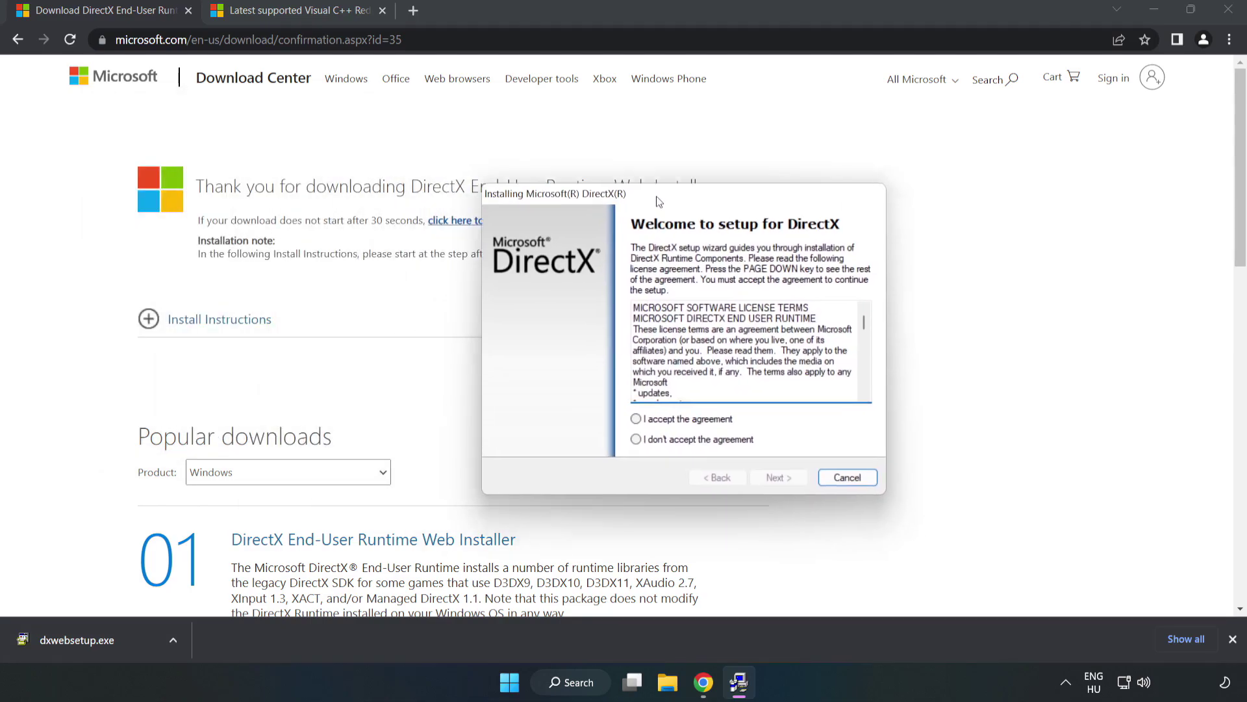
pyautogui.moveTo(803, 305); pyautogui.dragTo(802, 380)
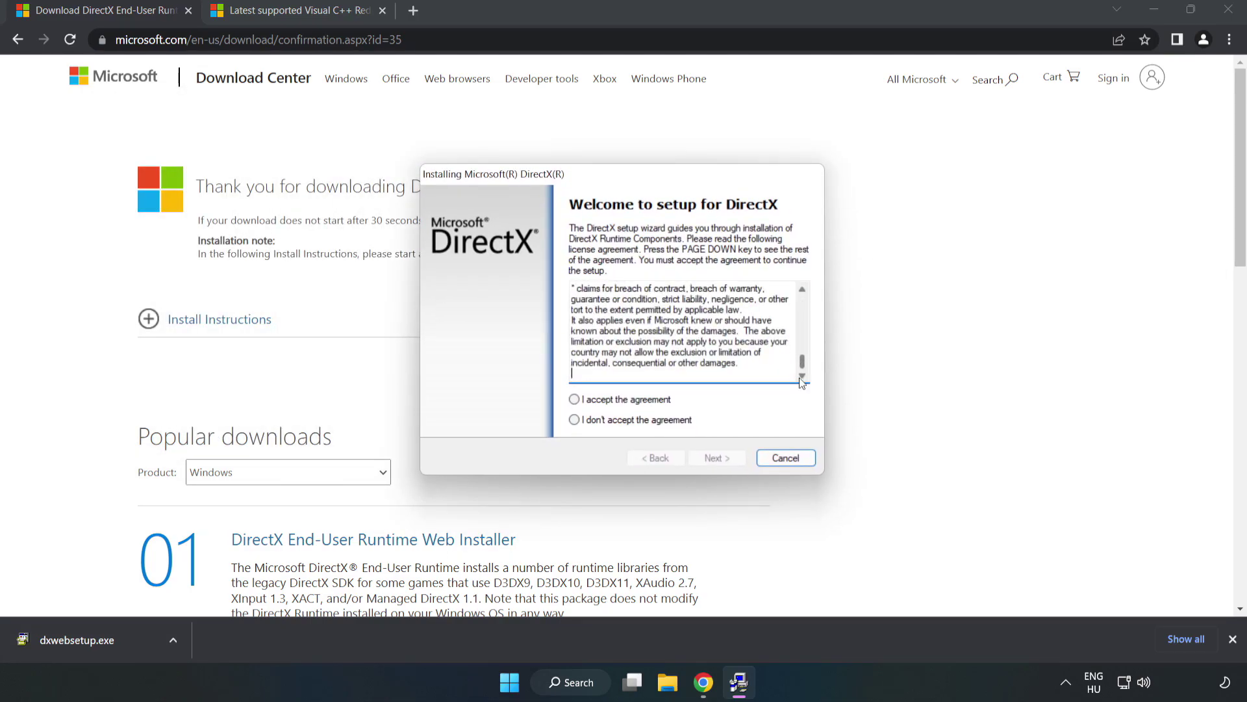
pyautogui.click(575, 401)
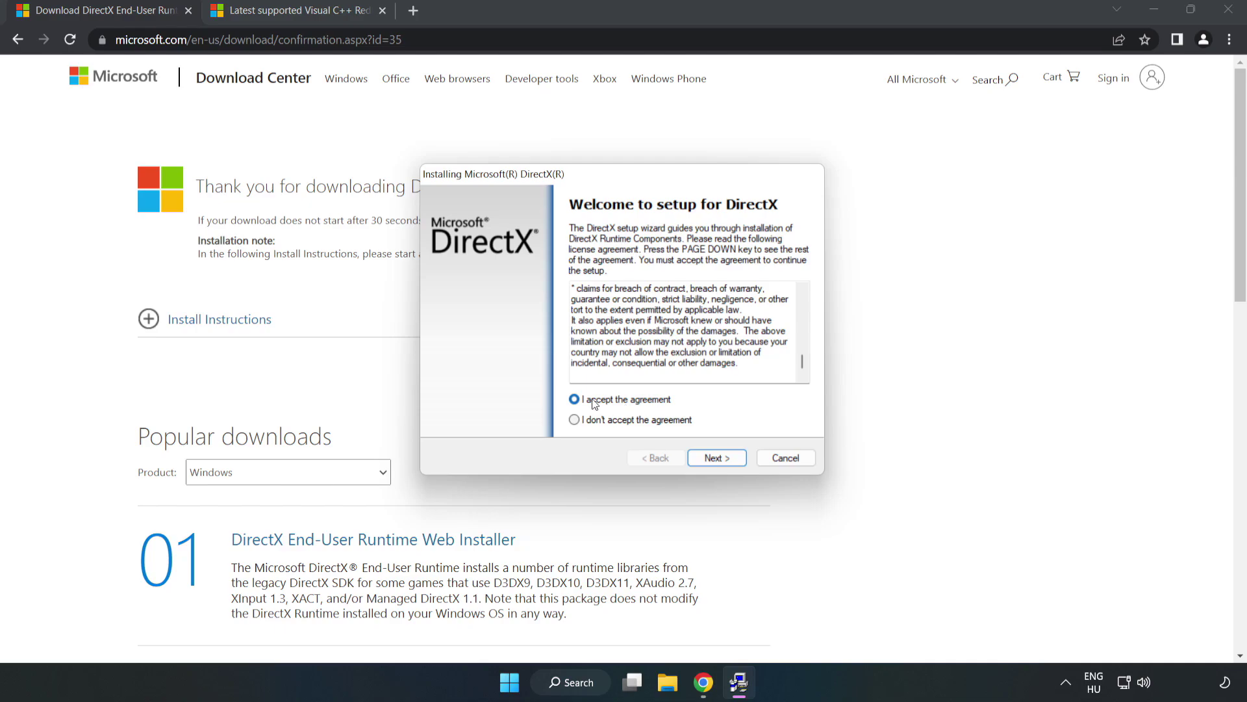
pyautogui.click(722, 460)
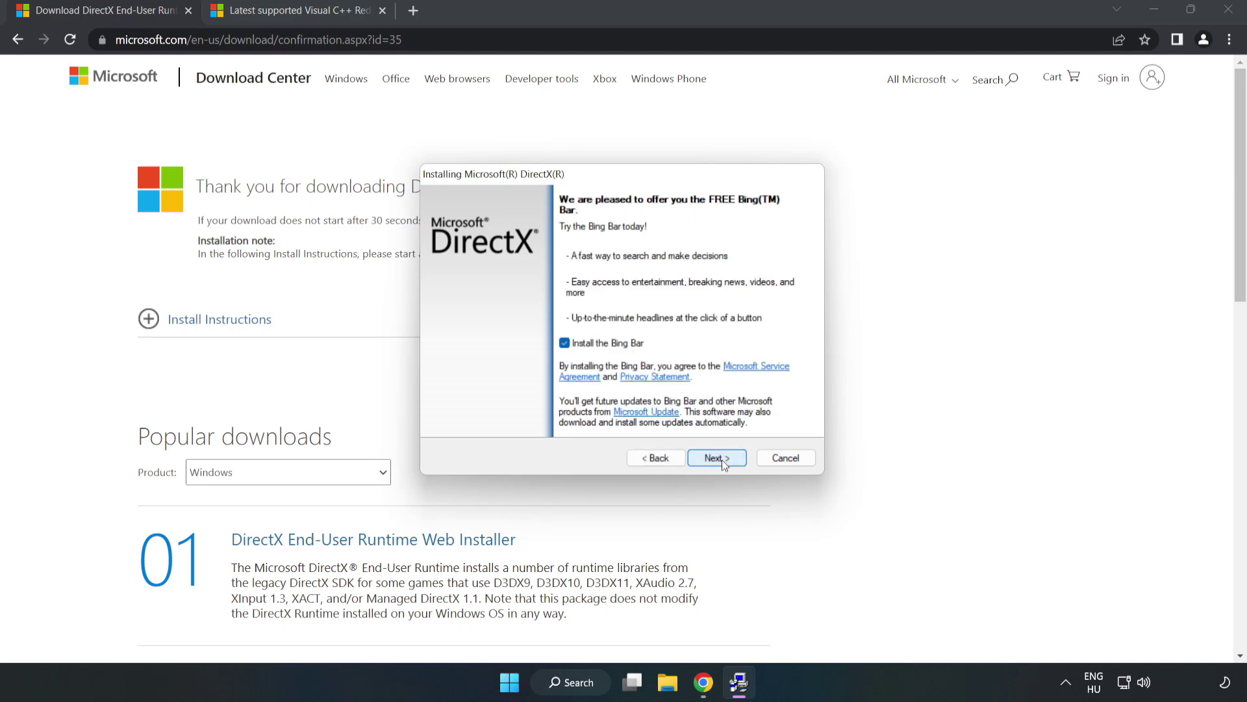
# Decline the Bing Bar, run the DirectX install, and finish once it reports nothing is needed
pyautogui.click(565, 343)
pyautogui.click(719, 455)
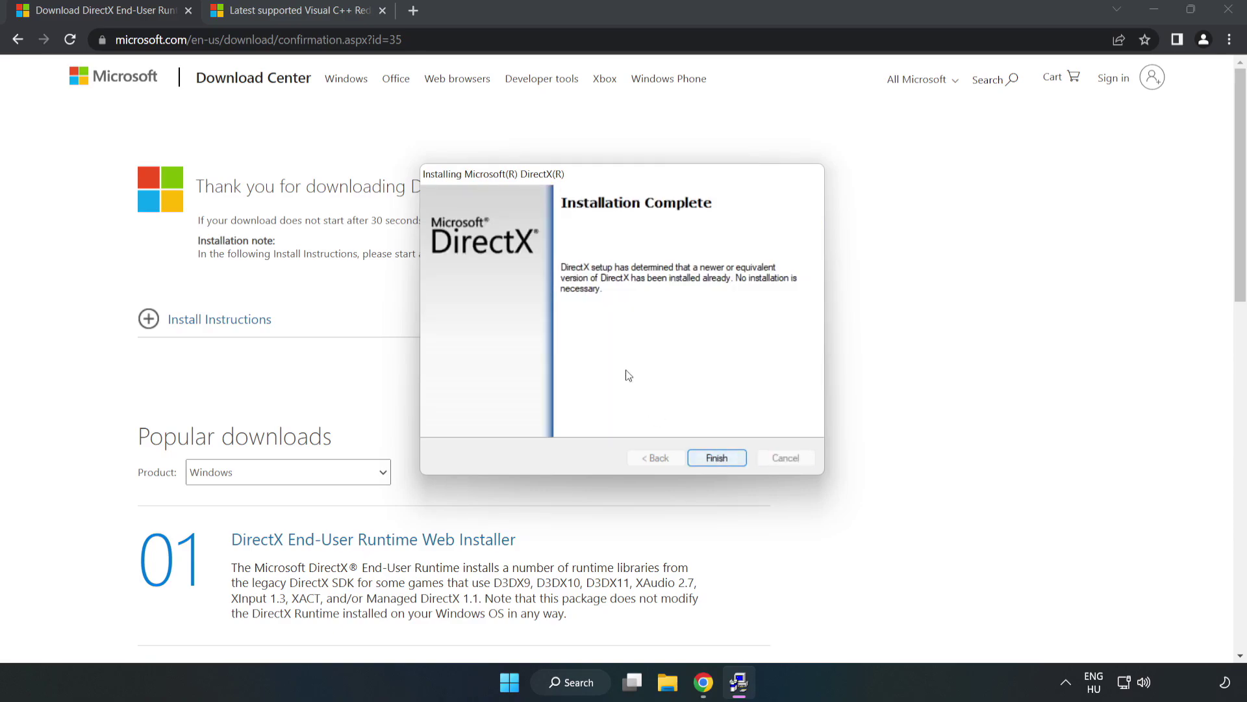
pyautogui.click(719, 458)
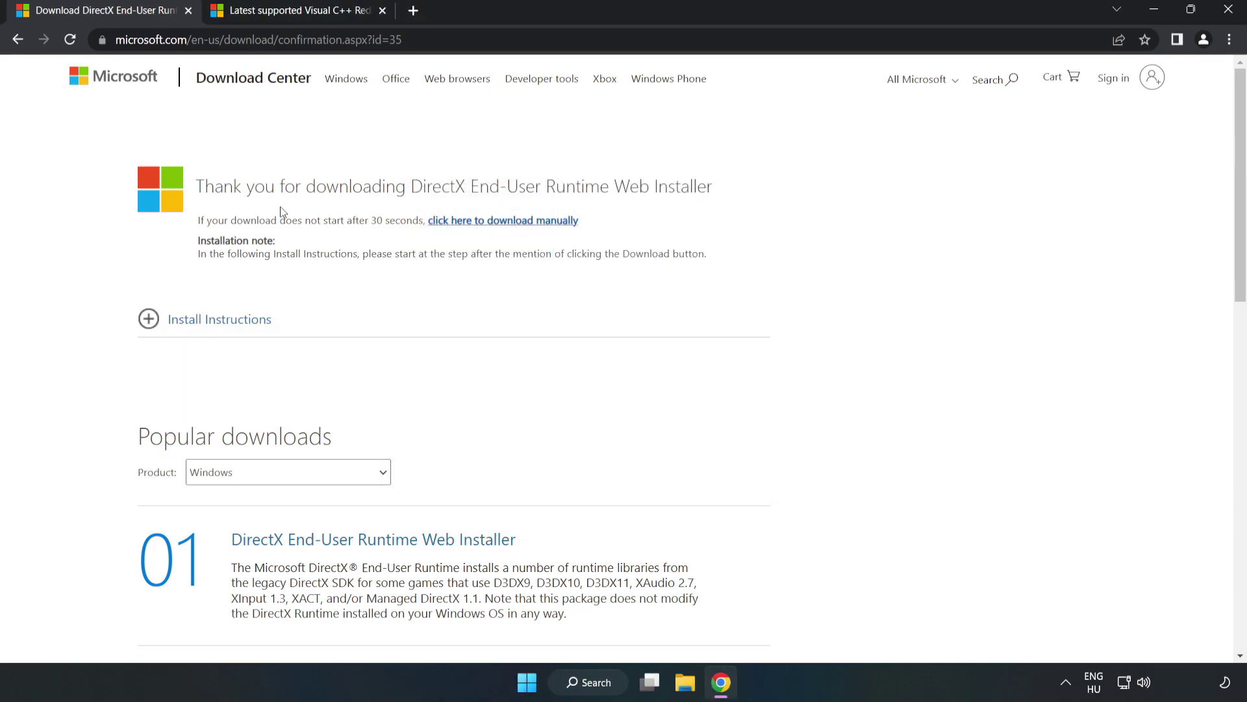
# Close the DirectX tab and go to the Visual C++ Redistributable links table
pyautogui.click(188, 12)
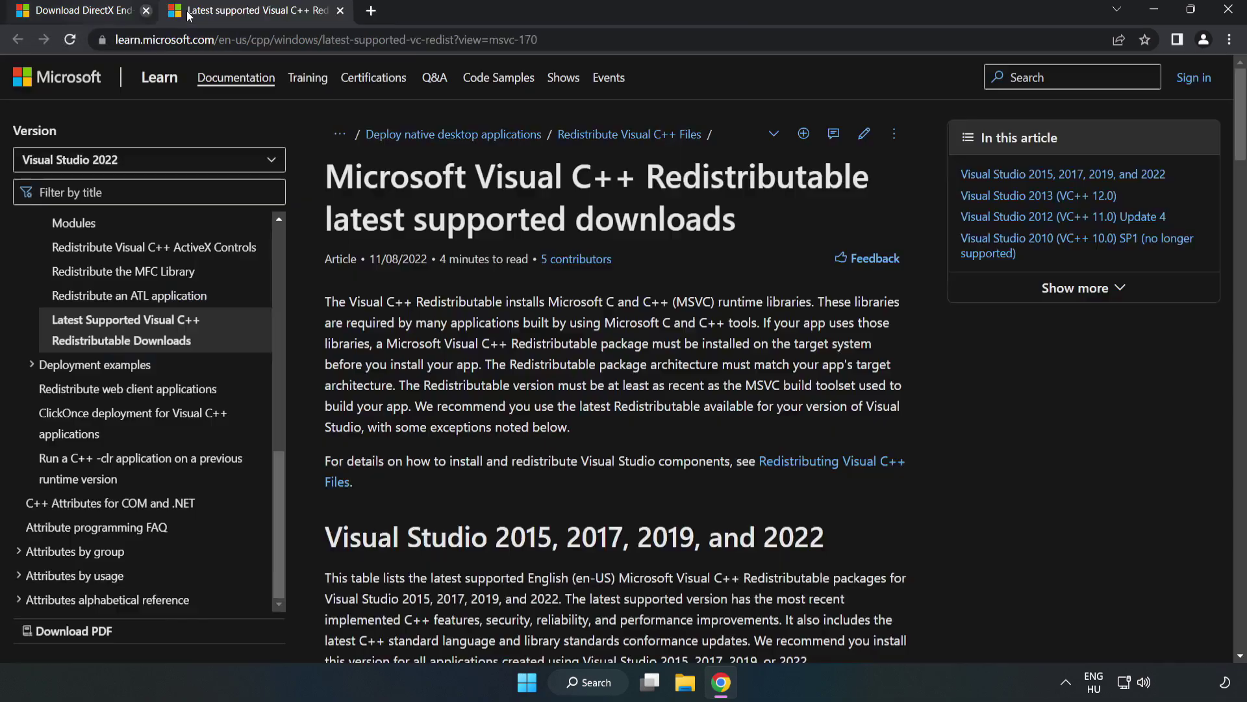
pyautogui.click(527, 39)
pyautogui.click(639, 216)
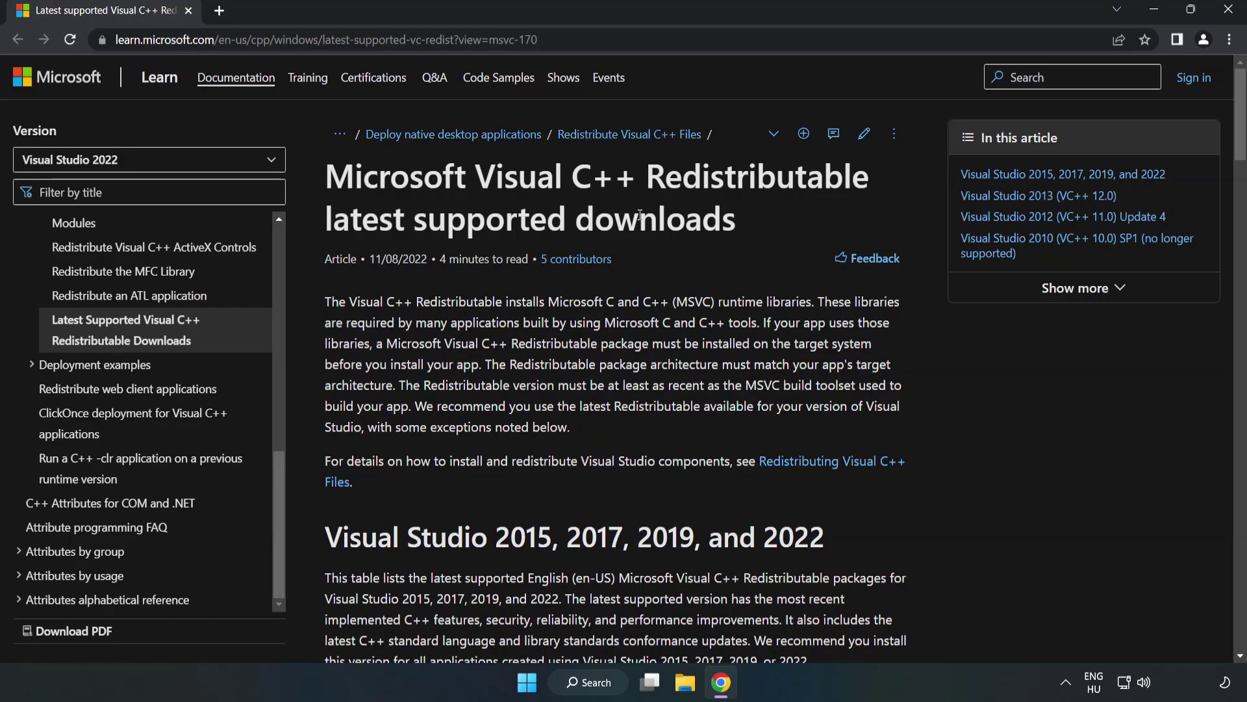
pyautogui.moveTo(1242, 137); pyautogui.dragTo(1241, 200)
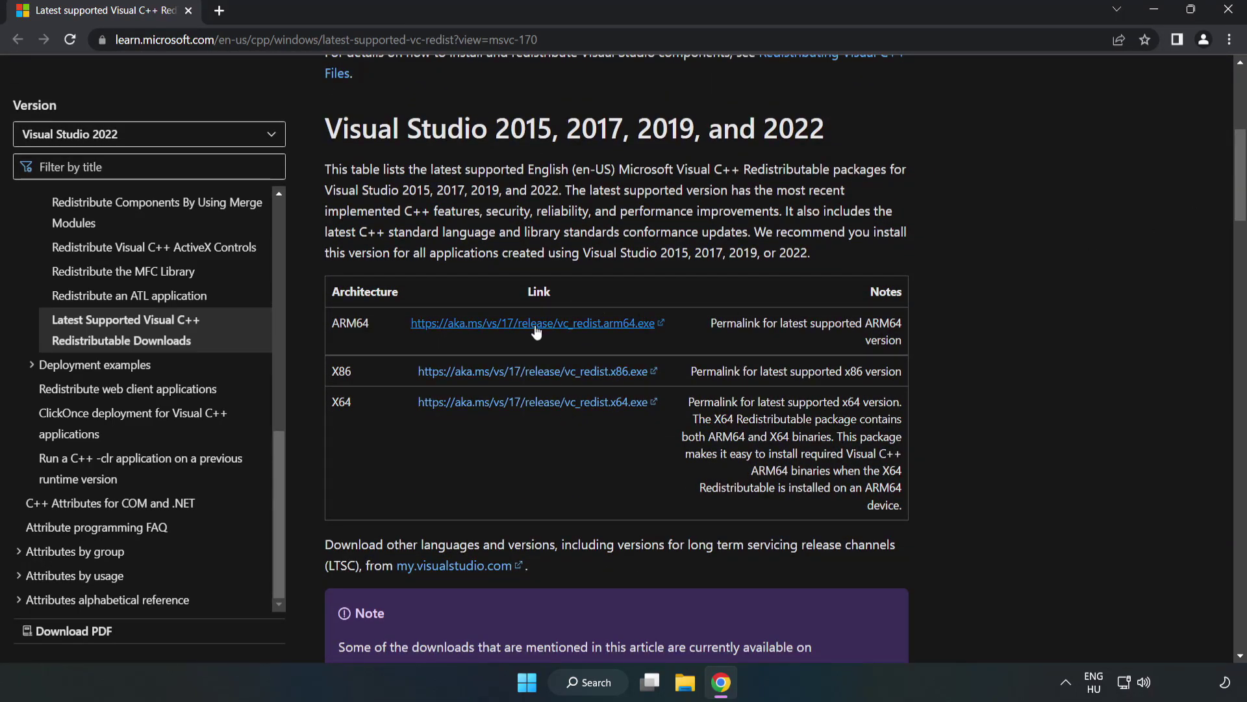
# Download the ARM64, x86 and x64 redistributables, allowing multiple downloads, and launch VC_redist.arm64.exe
pyautogui.click(537, 327)
pyautogui.click(543, 370)
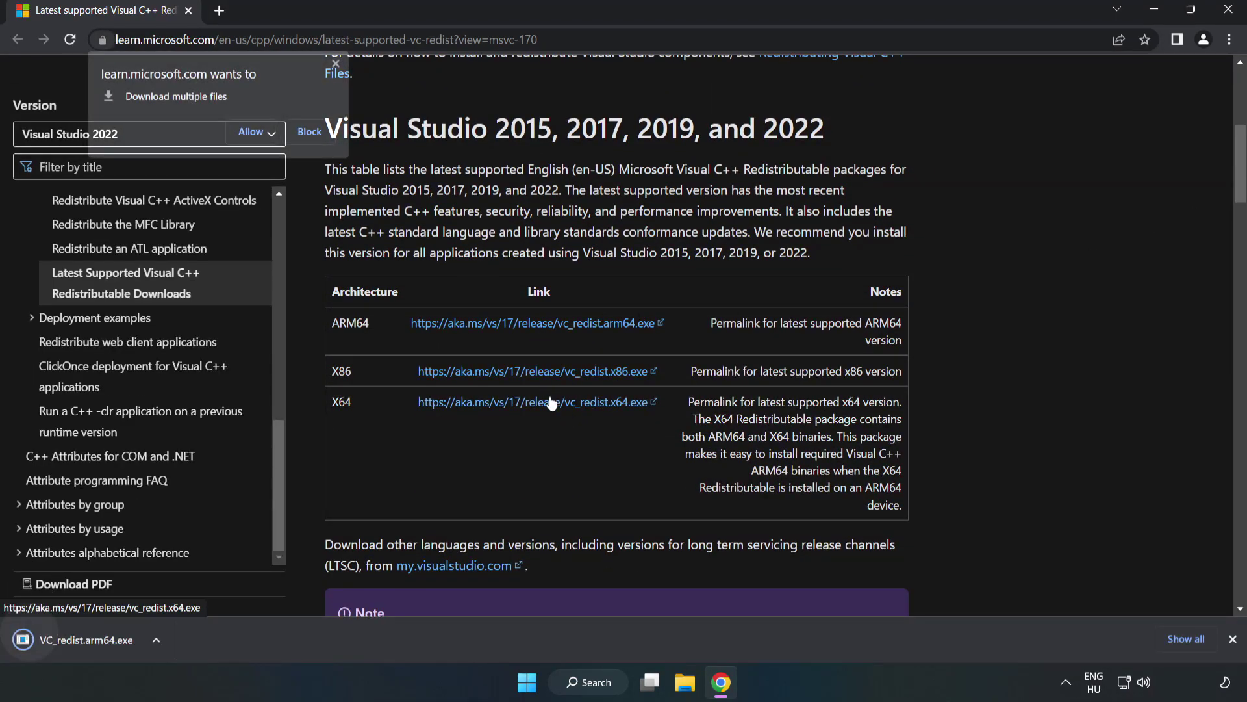
pyautogui.click(549, 405)
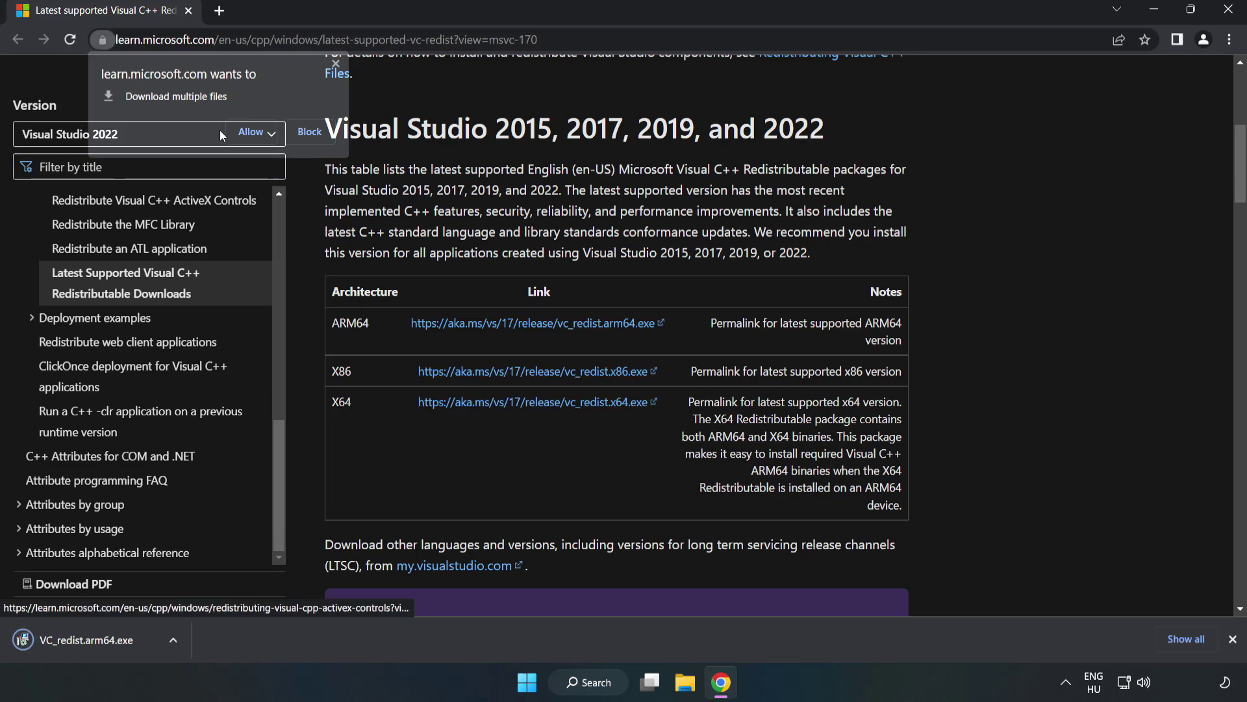
pyautogui.click(253, 132)
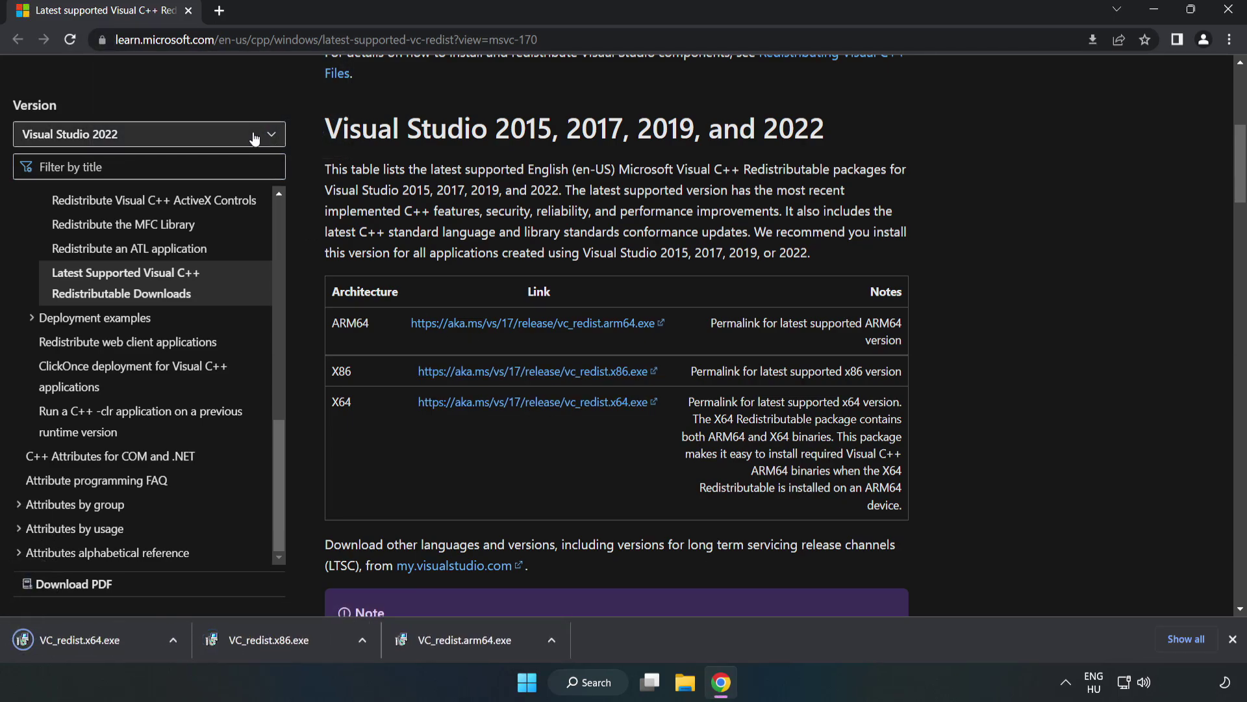
pyautogui.click(478, 644)
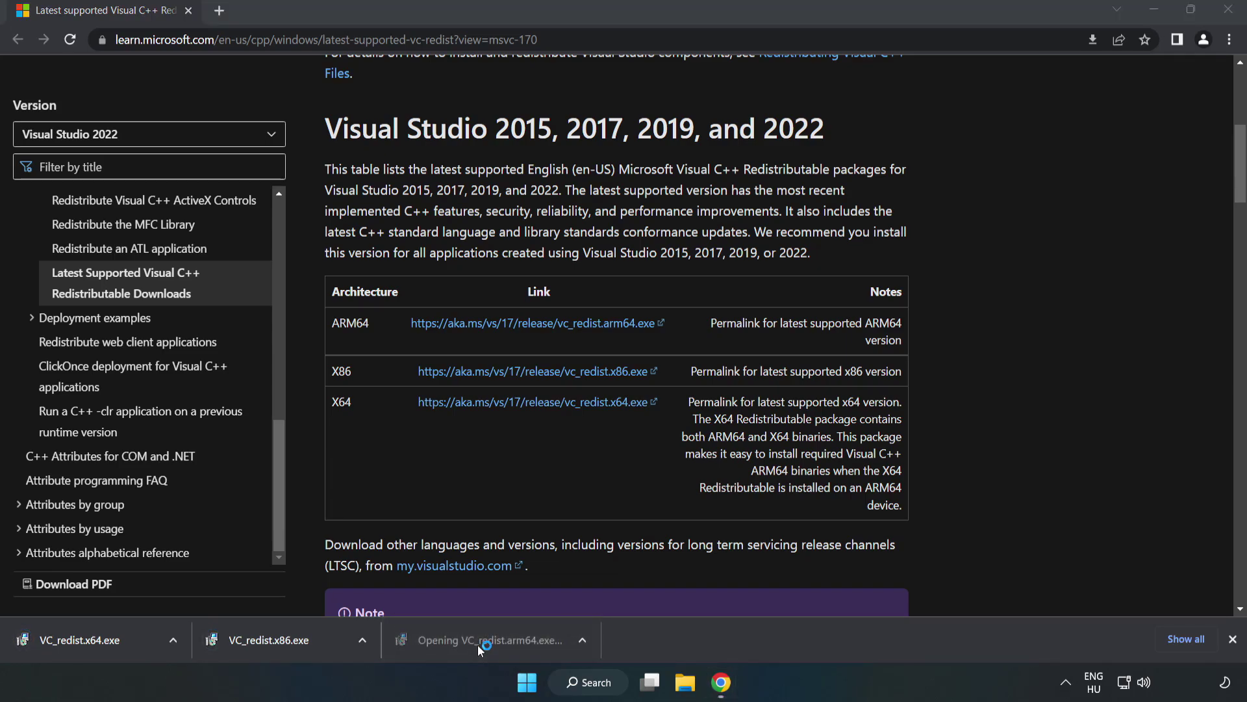
pyautogui.moveTo(797, 322); pyautogui.dragTo(750, 407)
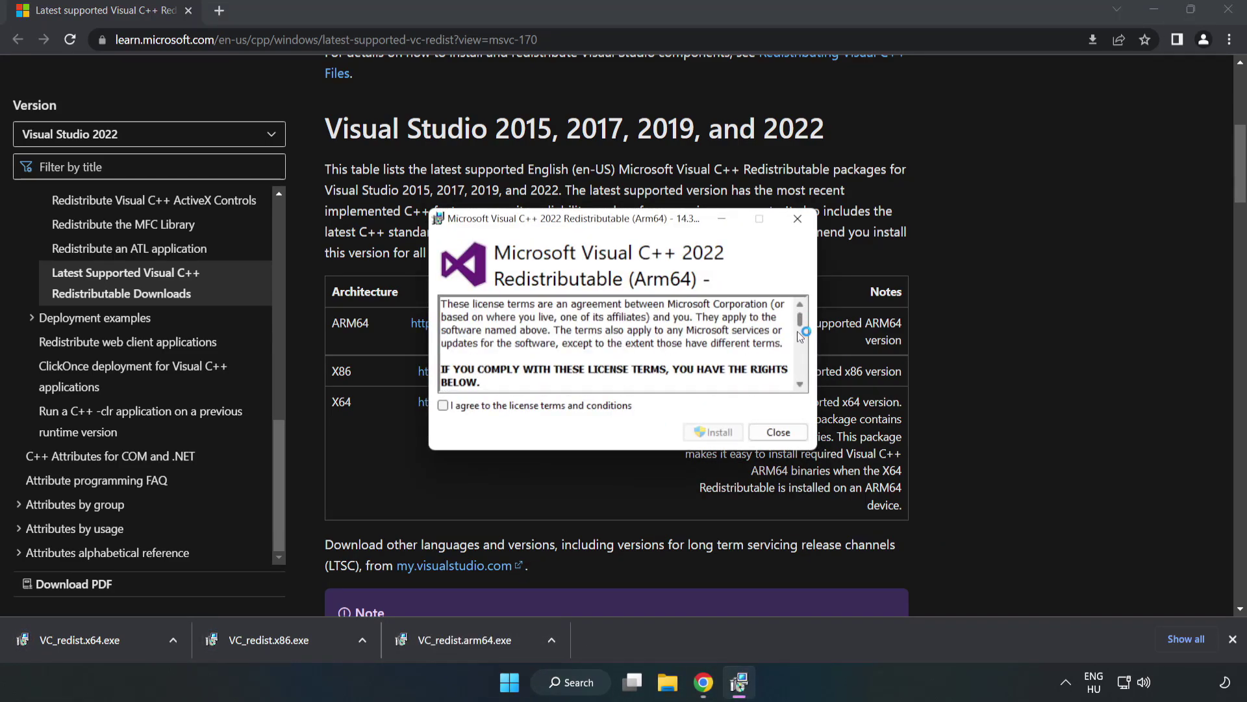
# Attempt the ARM64 redistributable install and dismiss its Setup Failed dialog
pyautogui.click(546, 406)
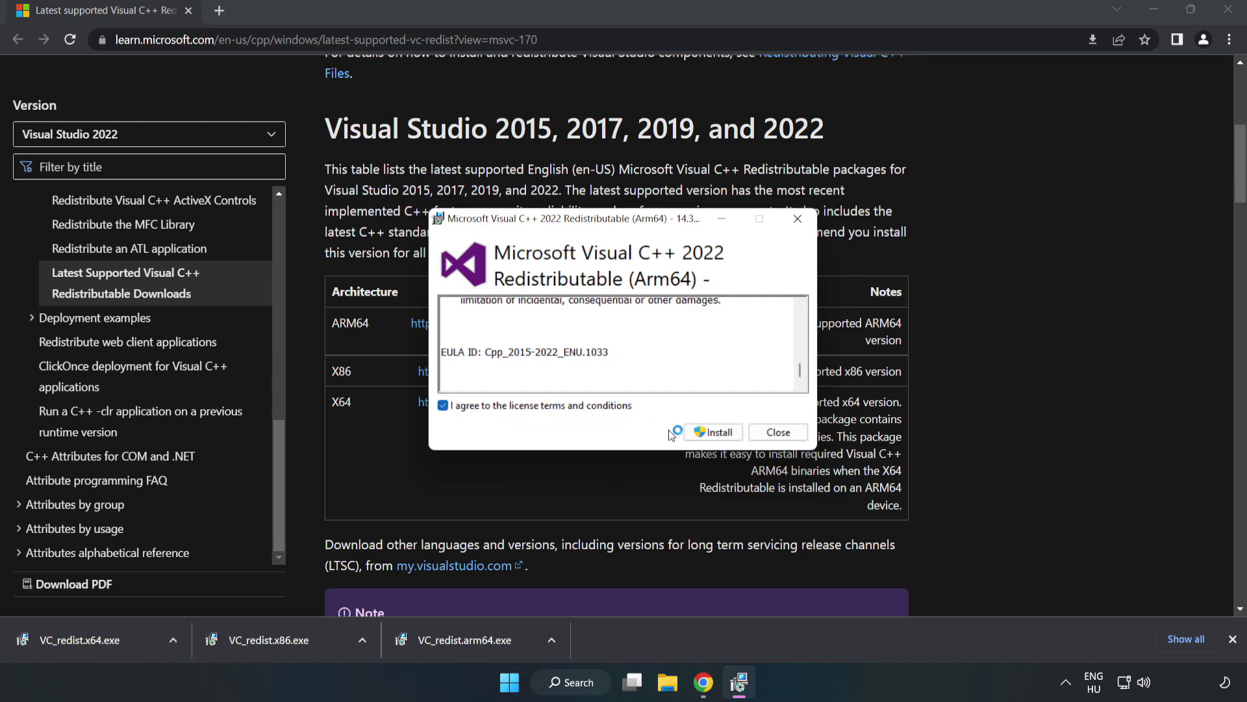
pyautogui.click(714, 435)
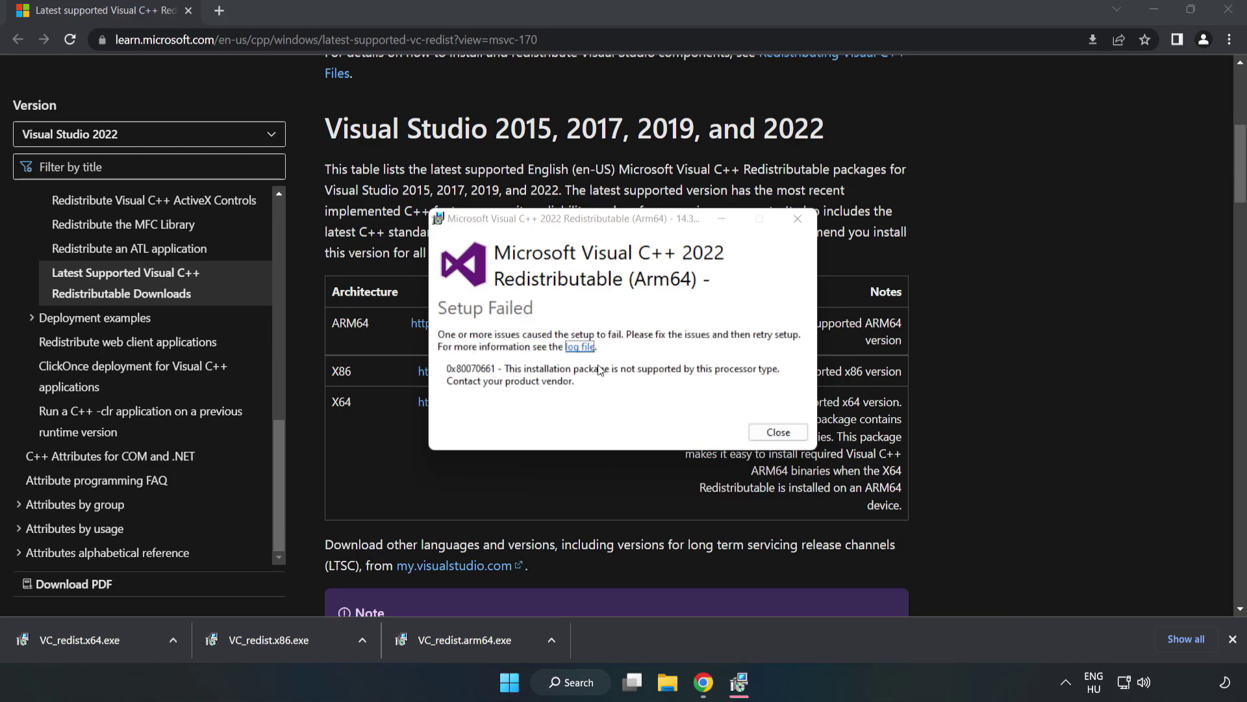
pyautogui.click(779, 431)
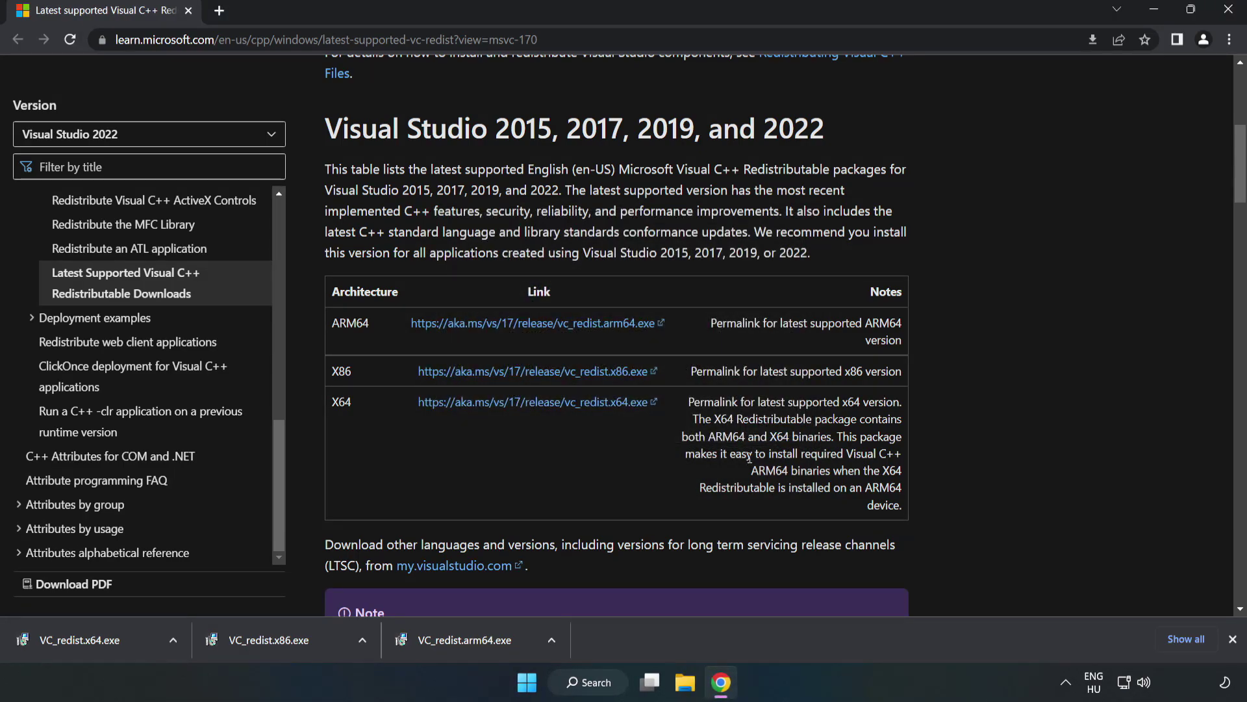
# Install VC_redist.x86.exe and close it after Setup Successful
pyautogui.click(297, 637)
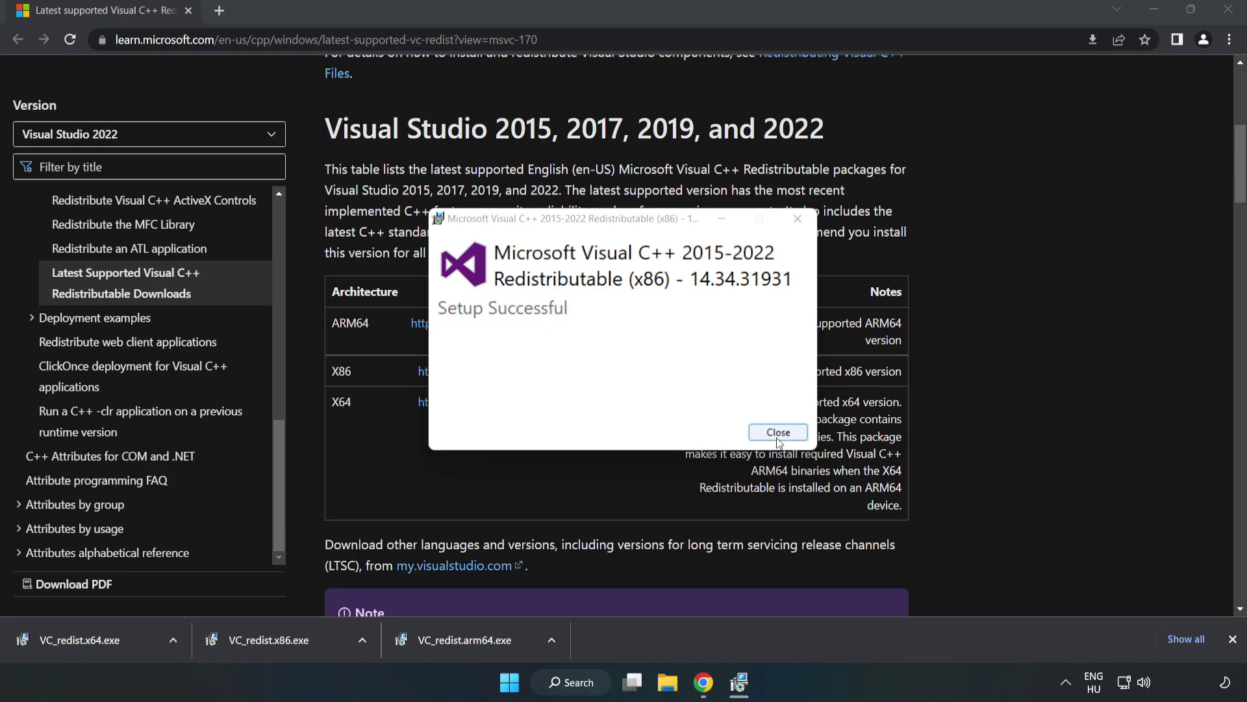
pyautogui.click(779, 432)
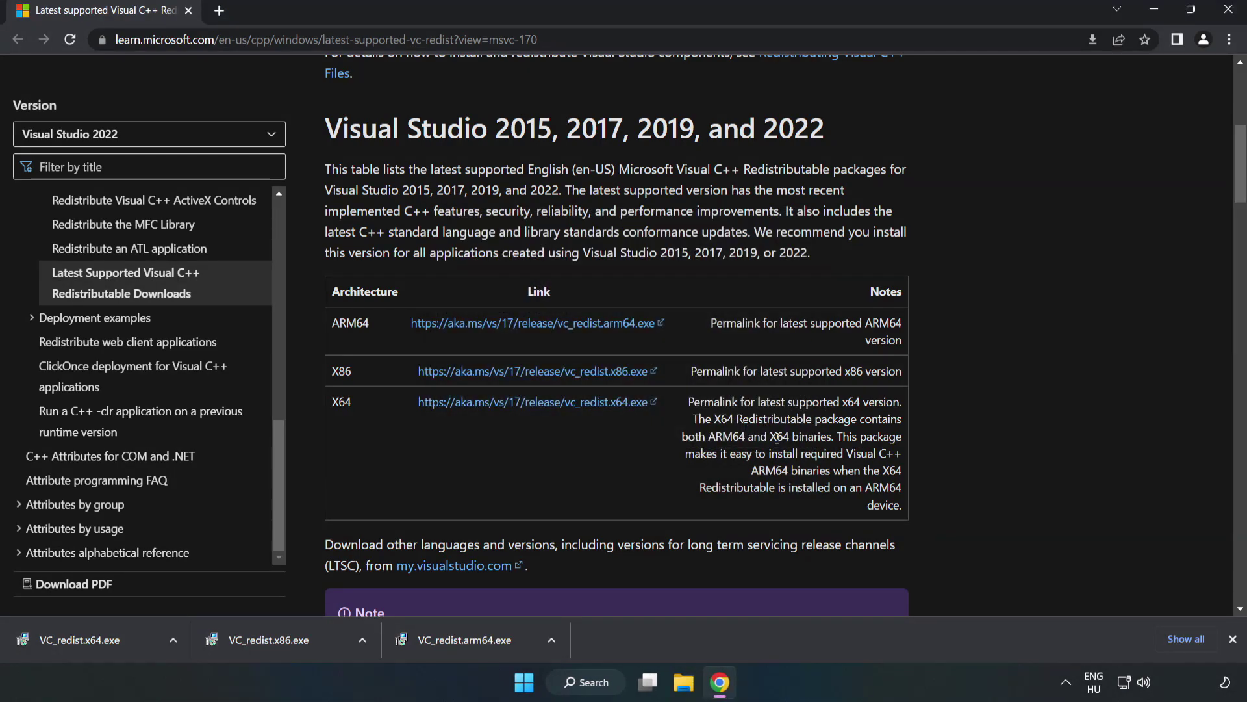
# Install VC_redist.x64.exe, close it without restarting yet, and close Chrome
pyautogui.click(67, 636)
pyautogui.click(633, 429)
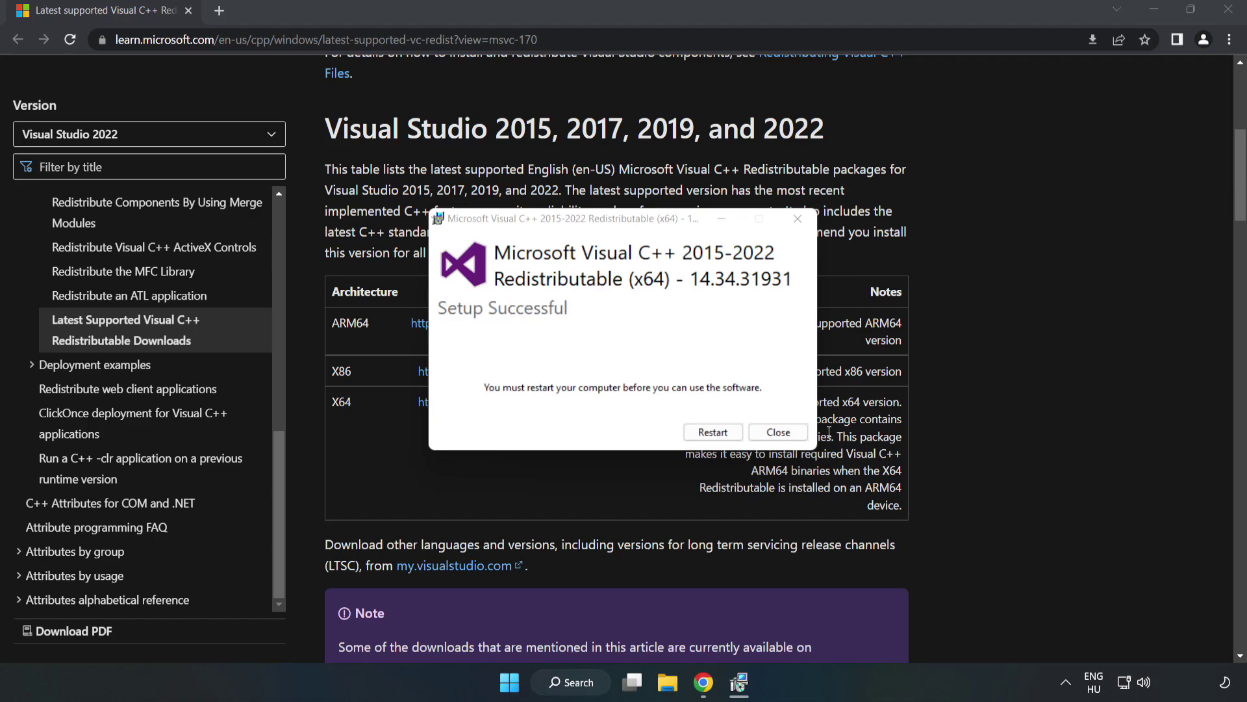
pyautogui.click(778, 433)
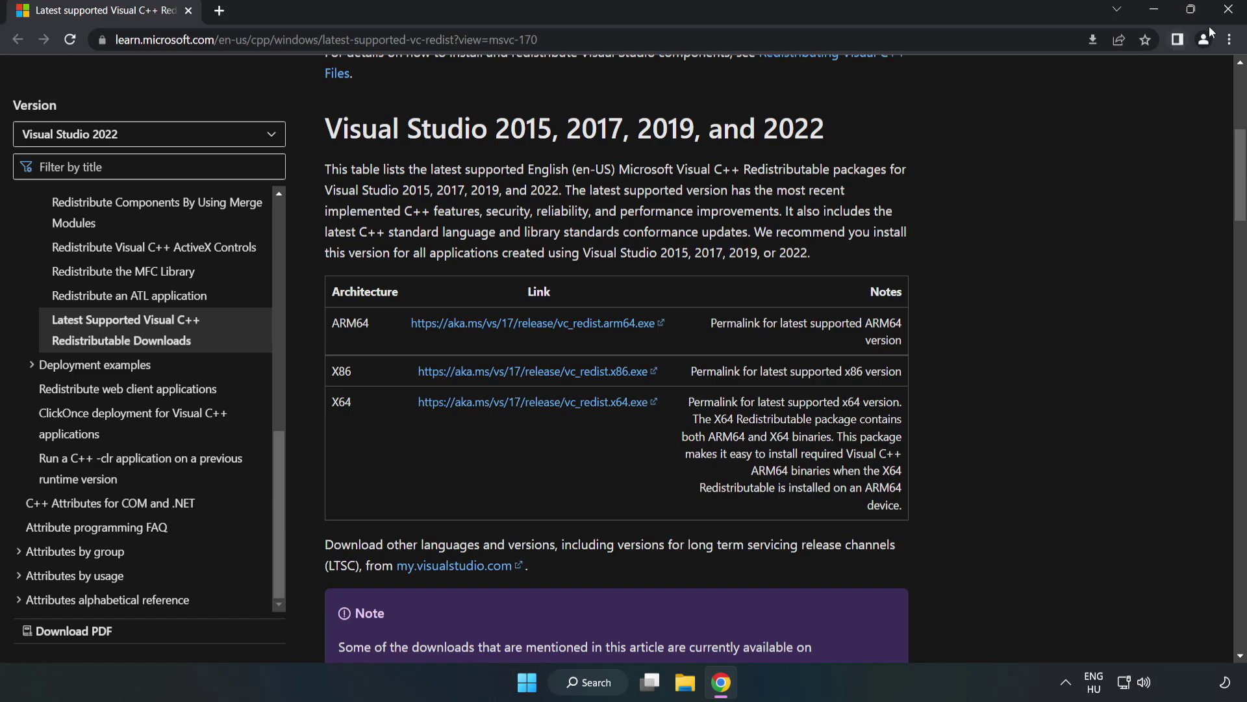
pyautogui.click(1229, 14)
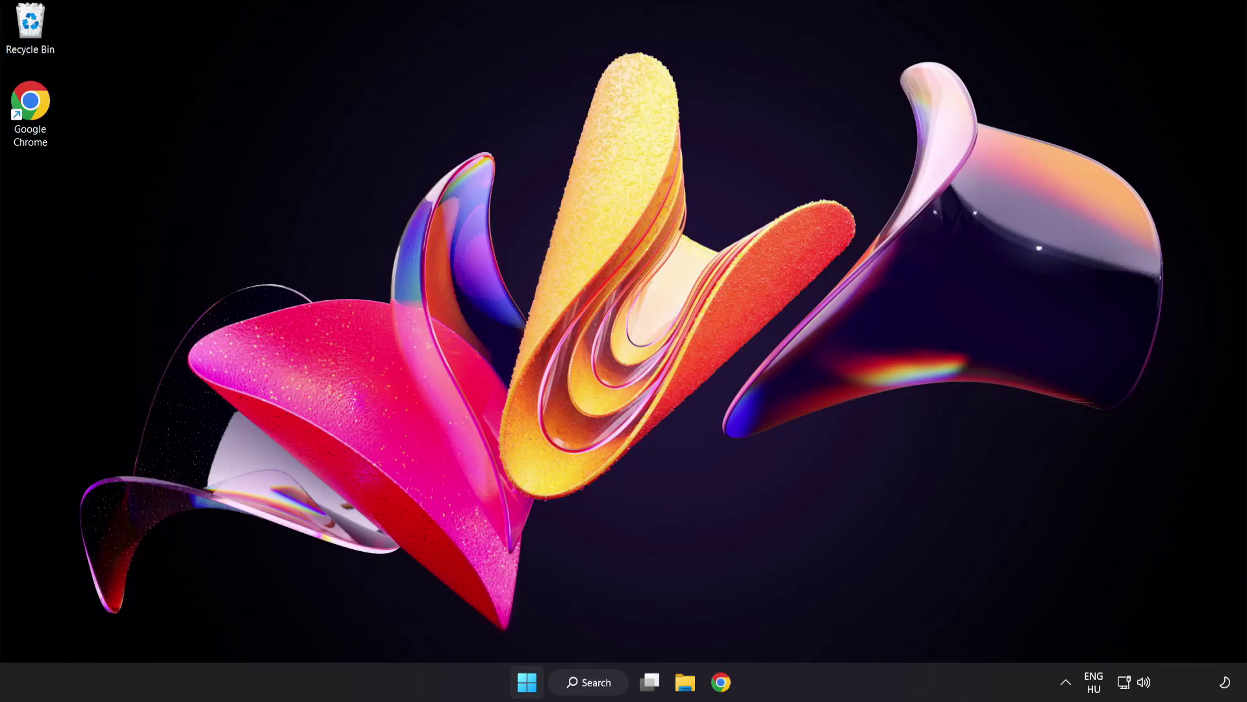
# Show the Start menu's power options with Sleep, Shut down and Restart
pyautogui.click(532, 686)
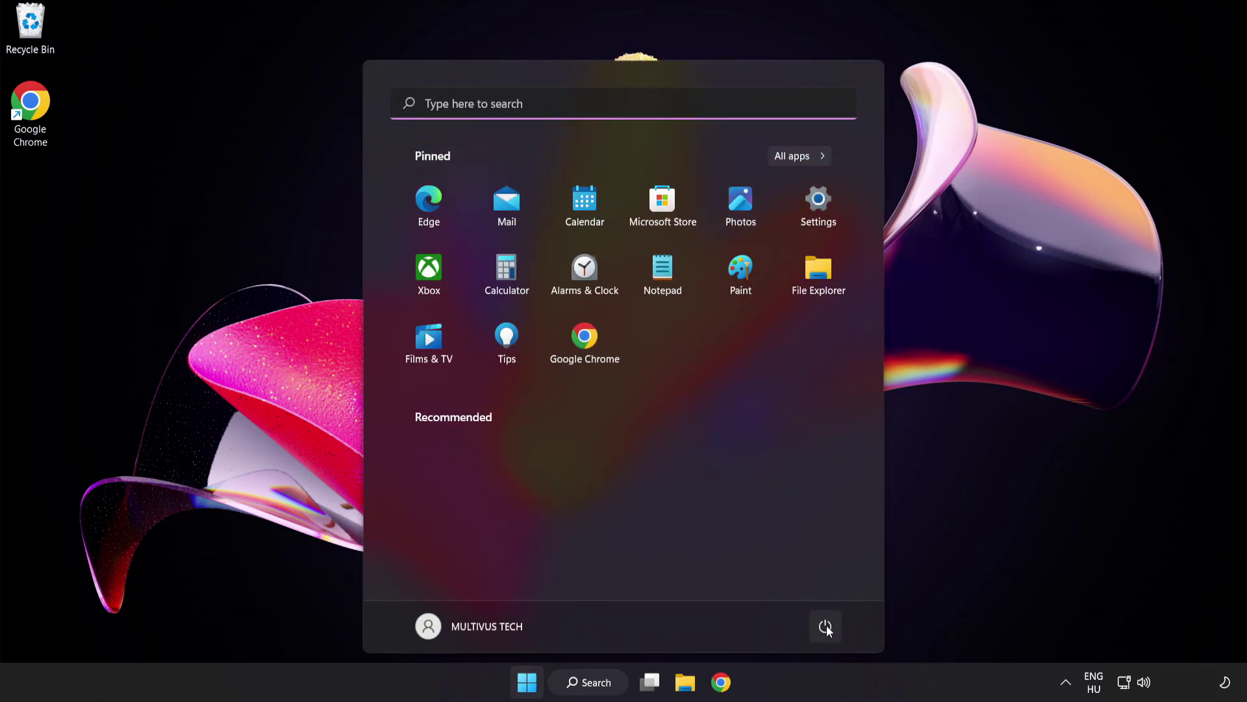
pyautogui.click(827, 630)
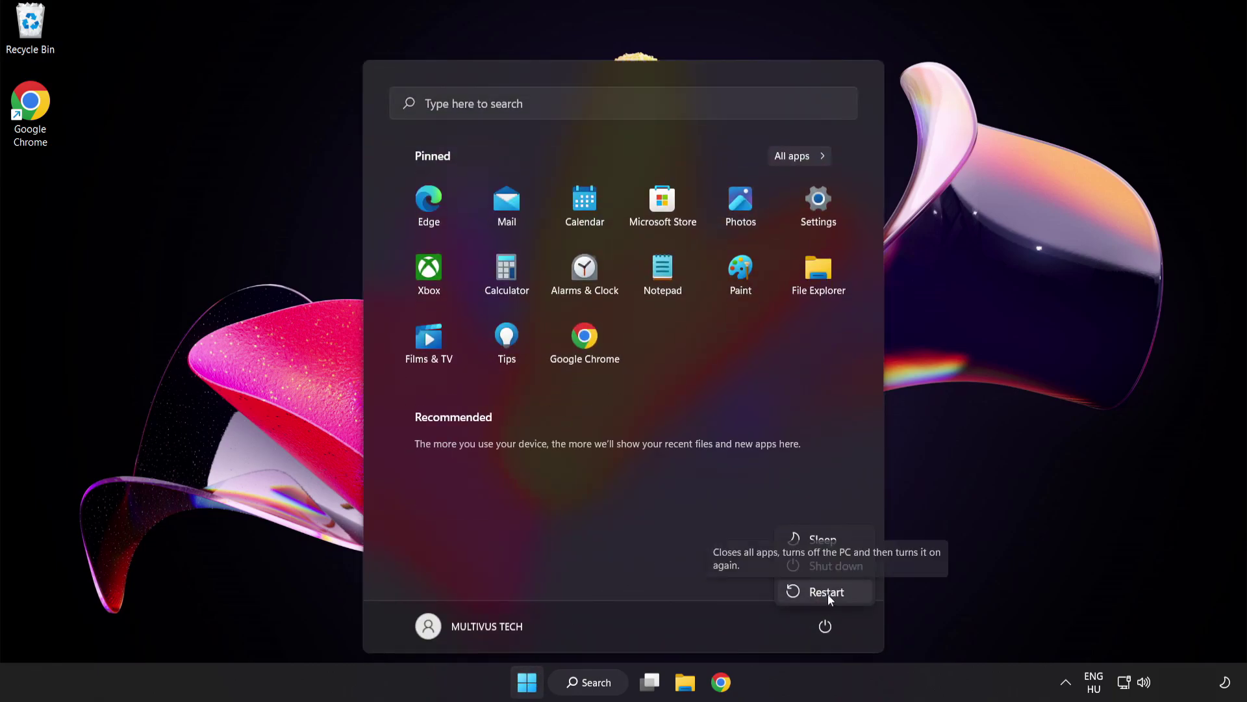